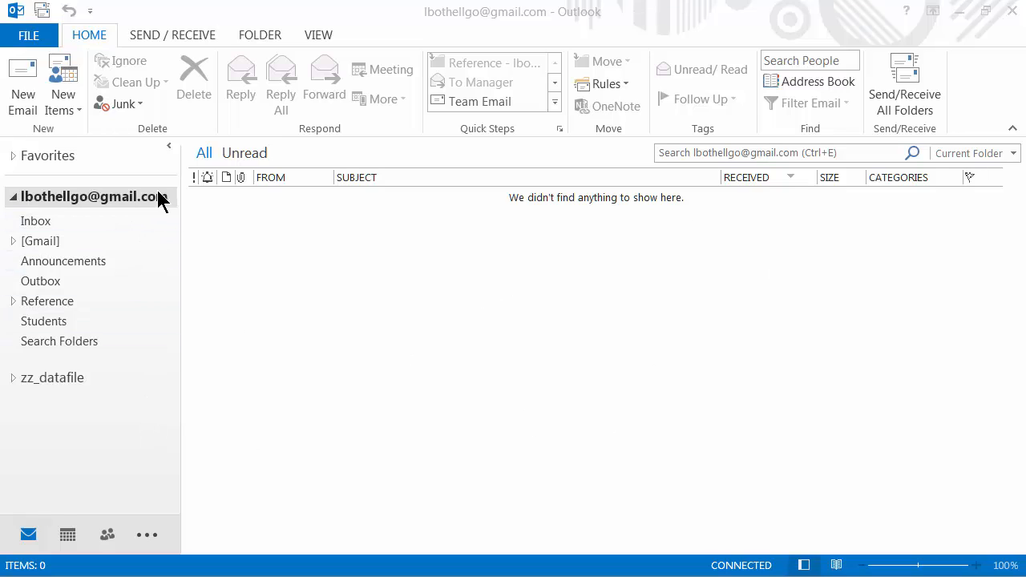
Open the Outlook Options dialog
{"action": "left_click", "coordinate": [29, 40]}
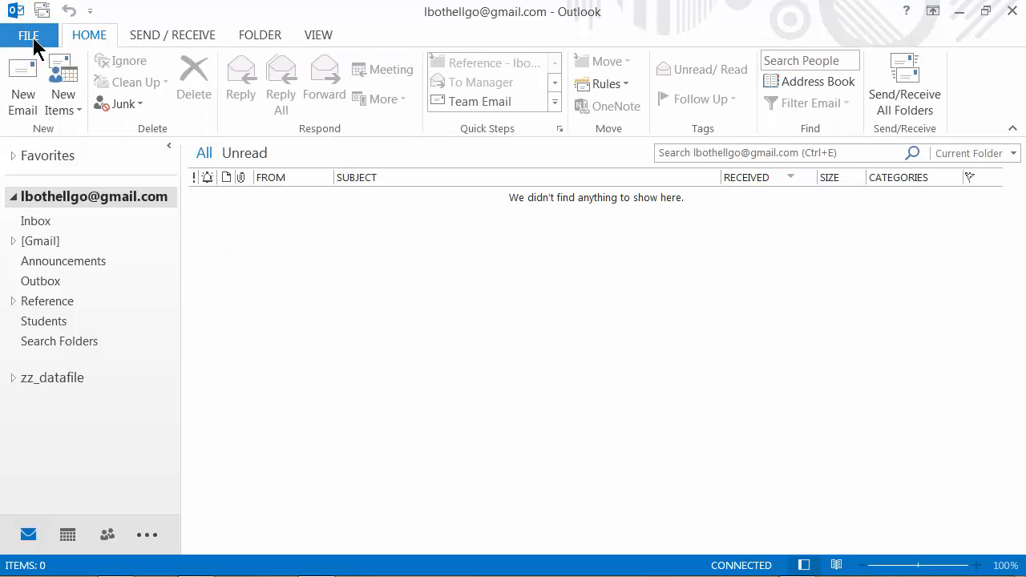
{"action": "left_click", "coordinate": [33, 44]}
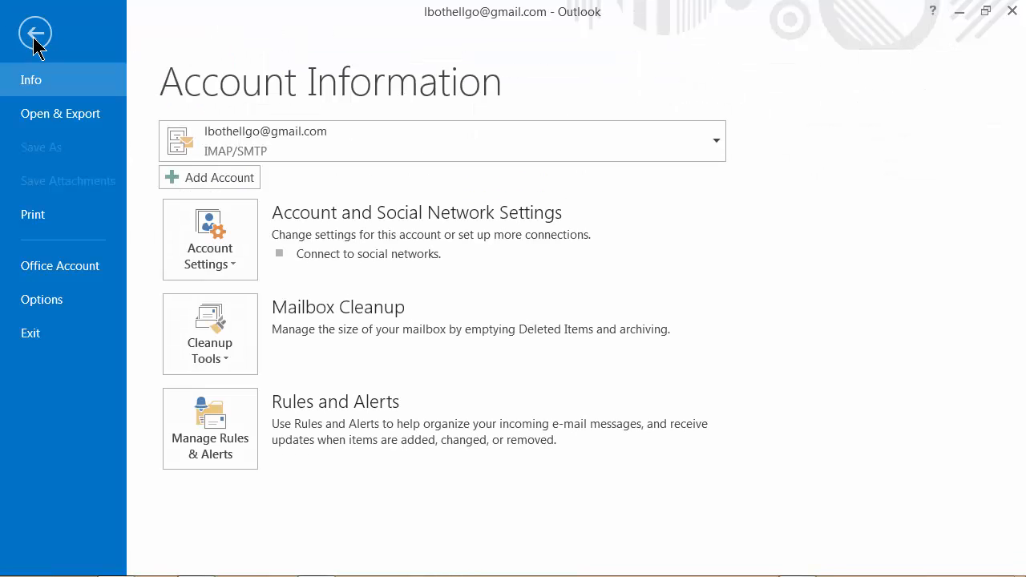
{"action": "left_click", "coordinate": [42, 300]}
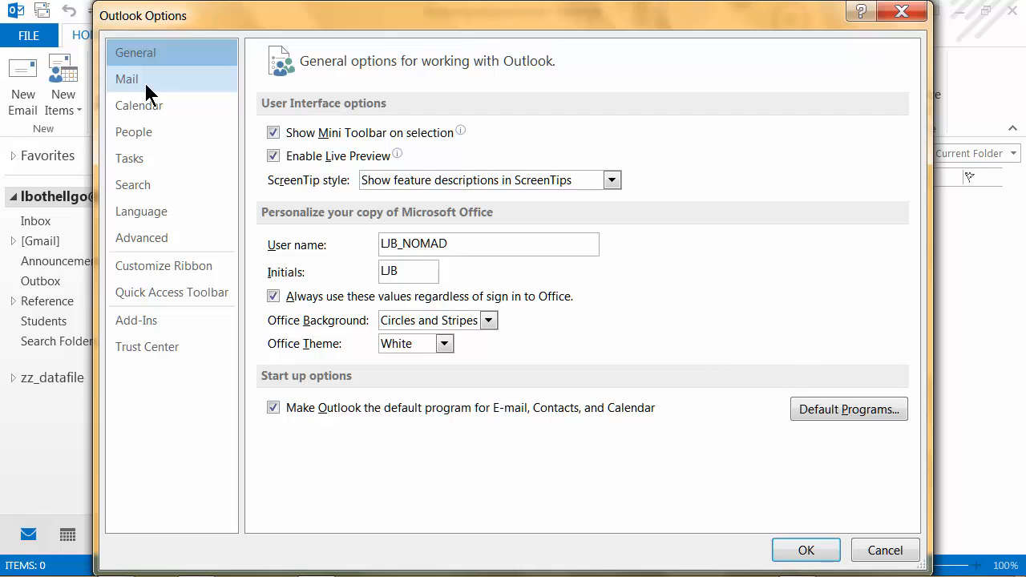
Review the option categories from Calendar, People, Tasks, Search and Language through Advanced, Customize Ribbon and Quick Access Toolbar
{"action": "left_click", "coordinate": [152, 111]}
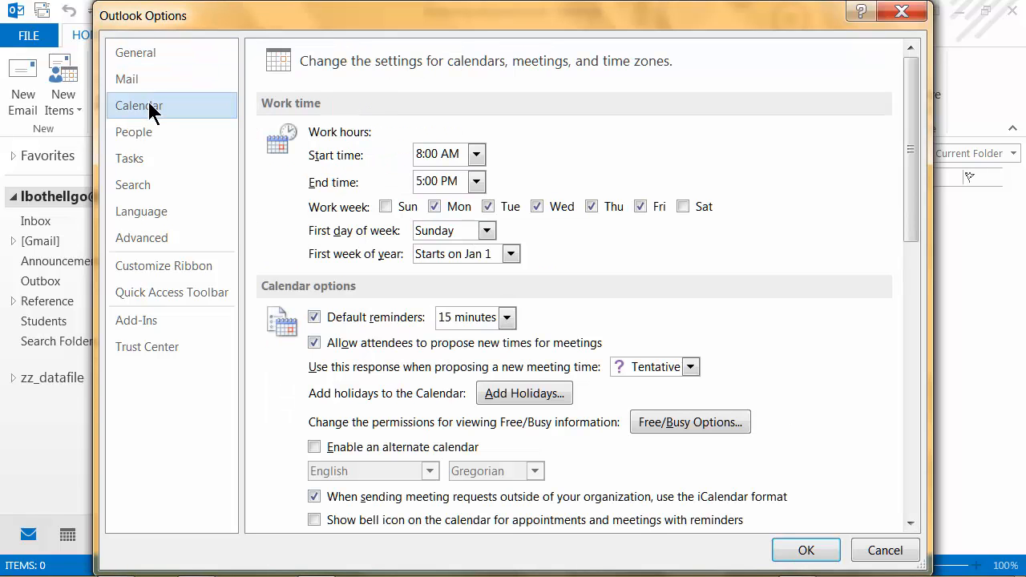
{"action": "left_click", "coordinate": [149, 135]}
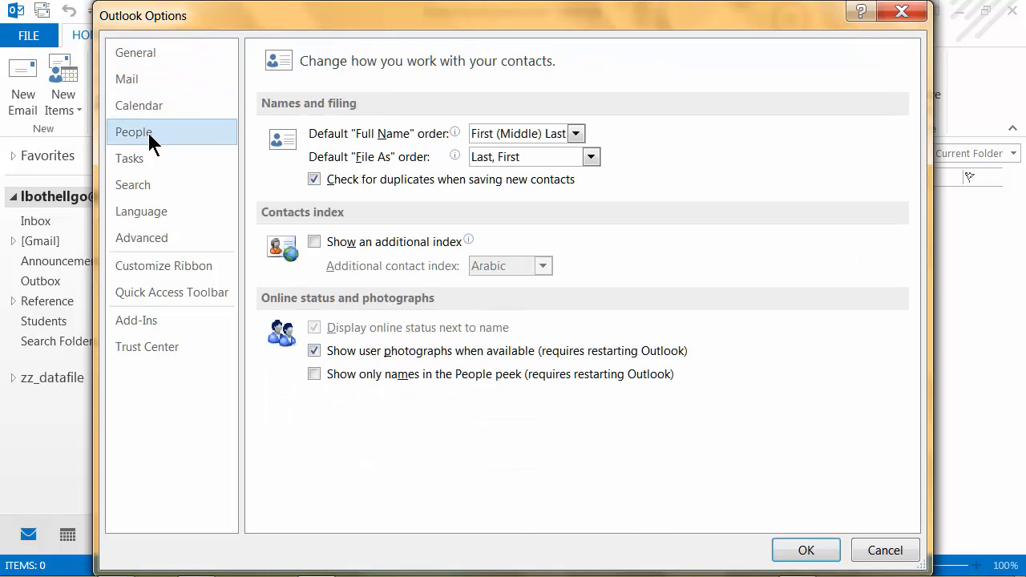
{"action": "left_click", "coordinate": [147, 163]}
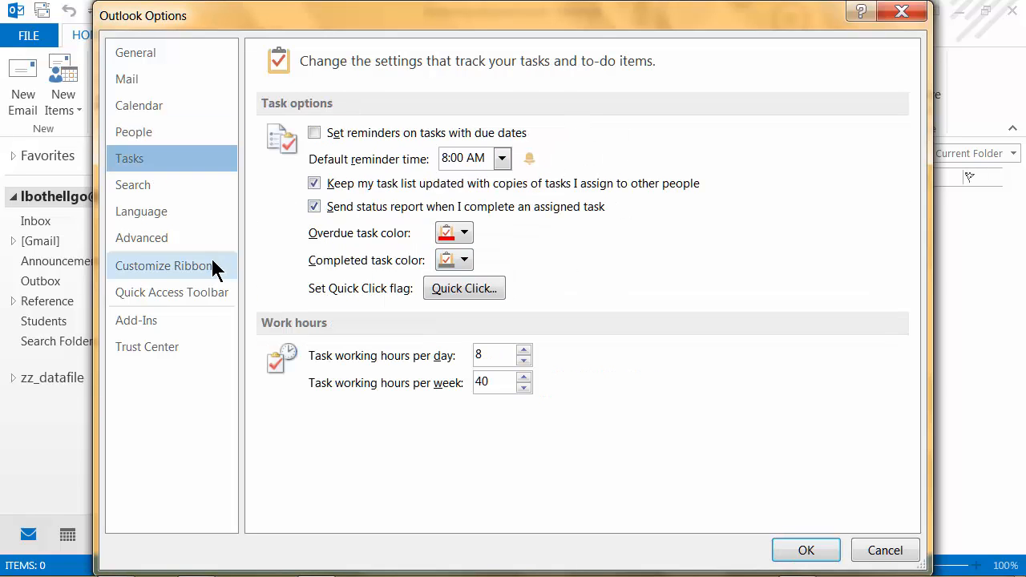
{"action": "left_click", "coordinate": [133, 183]}
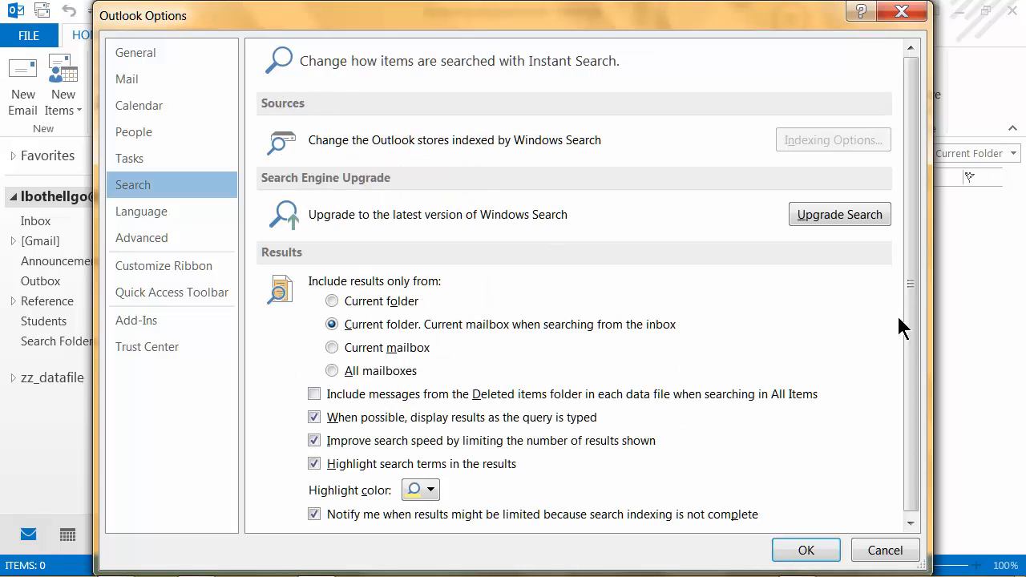
{"action": "left_click_drag", "start_coordinate": [912, 268], "coordinate": [914, 339]}
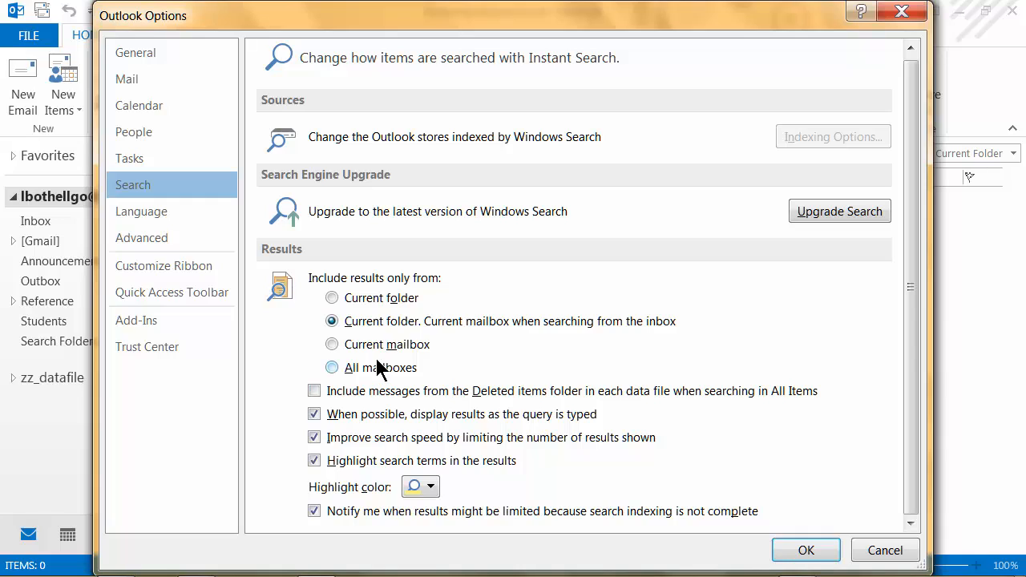
{"action": "left_click", "coordinate": [149, 216]}
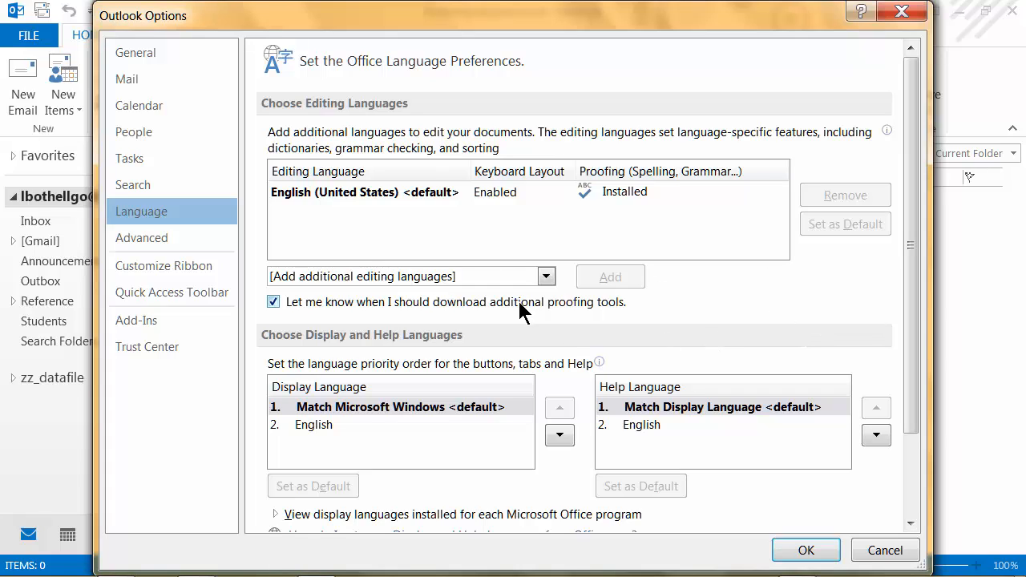
{"action": "left_click", "coordinate": [141, 240]}
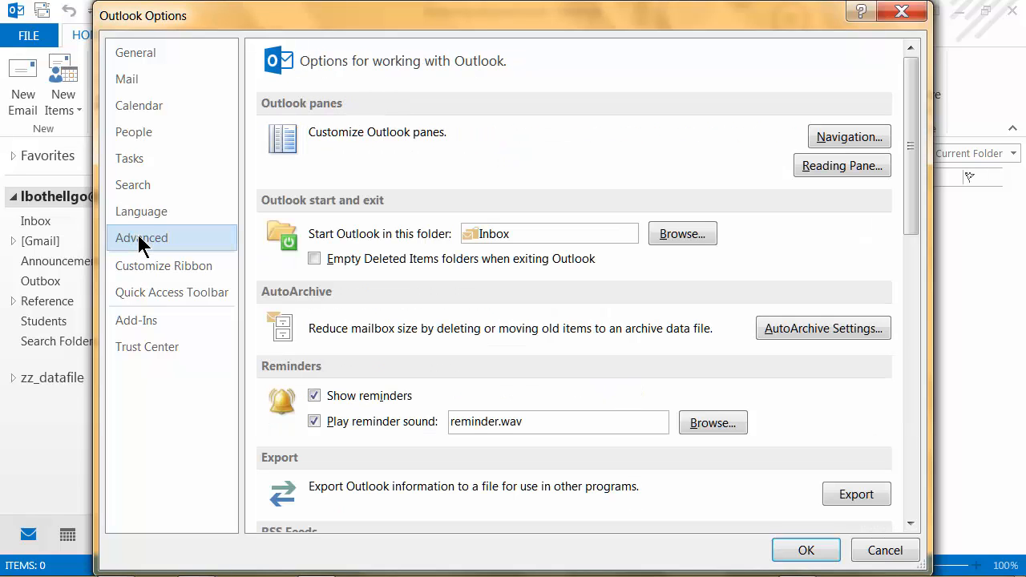
{"action": "left_click", "coordinate": [145, 269]}
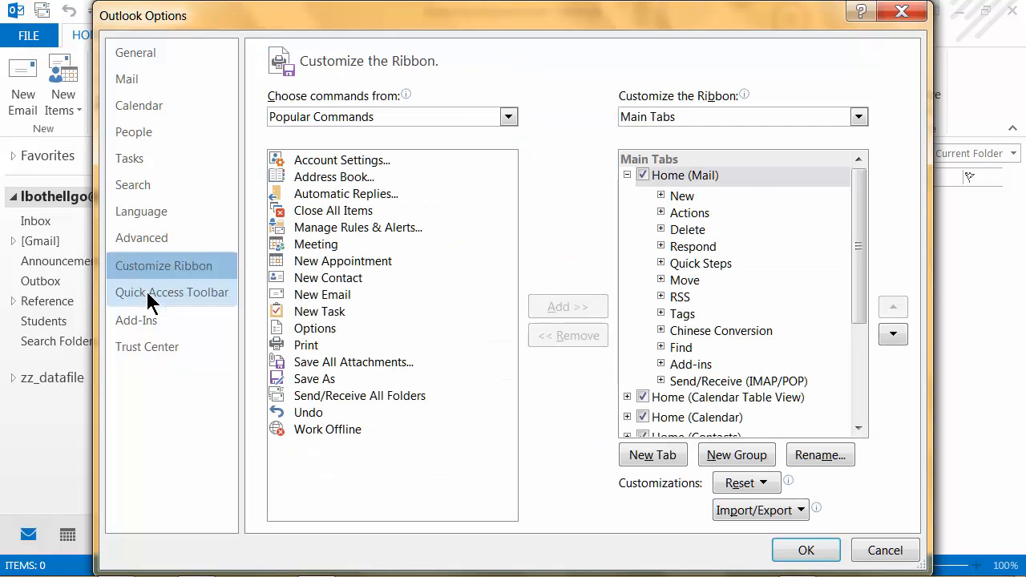
{"action": "left_click", "coordinate": [147, 292]}
In the Advanced navigation options, set the maximum number of visible items to 5
{"action": "left_click", "coordinate": [143, 238]}
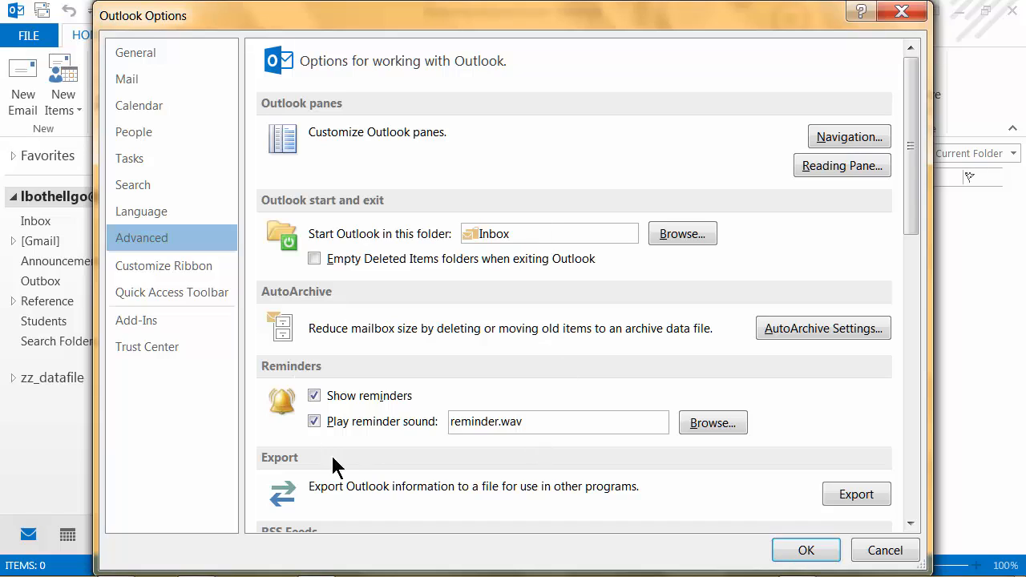
{"action": "left_click_drag", "start_coordinate": [914, 200], "coordinate": [912, 155]}
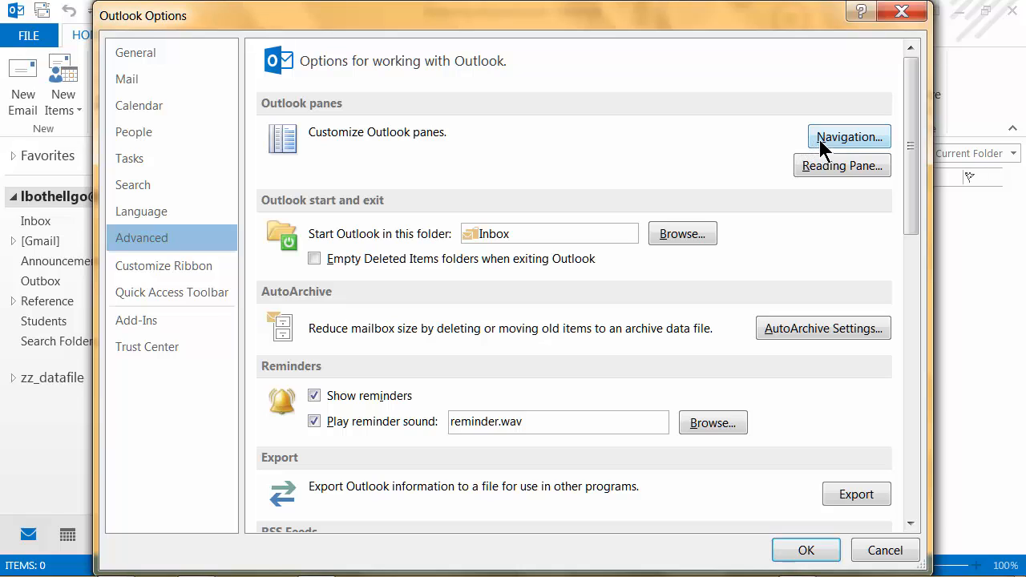
{"action": "left_click", "coordinate": [849, 138]}
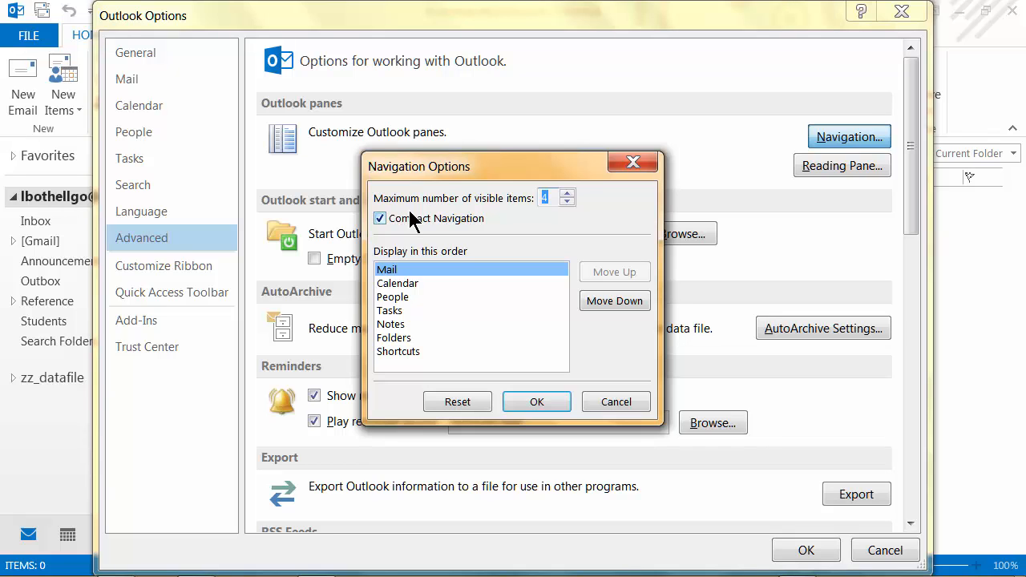
{"action": "left_click_drag", "start_coordinate": [442, 174], "coordinate": [522, 170]}
{"action": "type", "text": "5"}
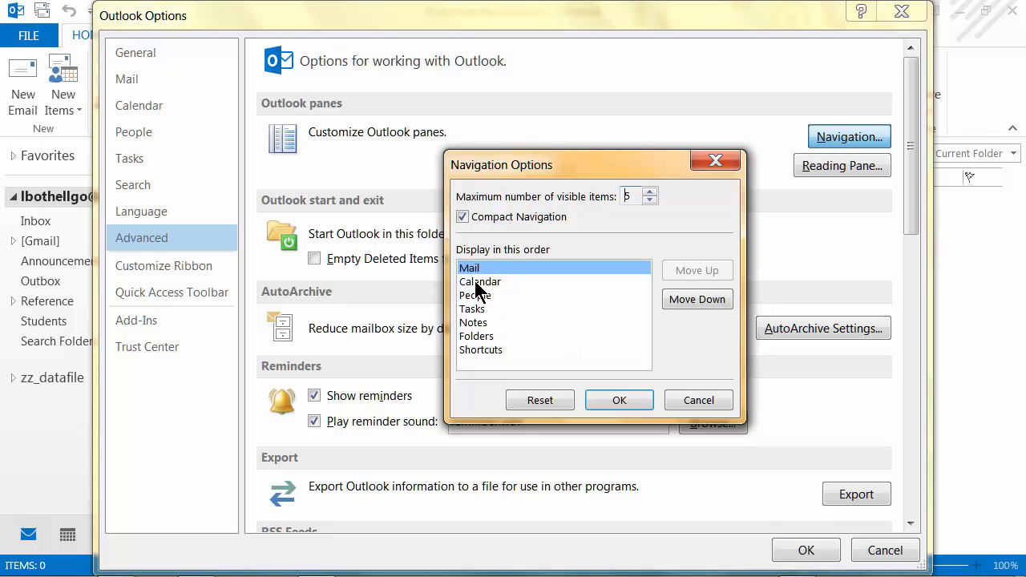
Place Tasks above People in the navigation display order and accept the navigation options
{"action": "left_click", "coordinate": [478, 311]}
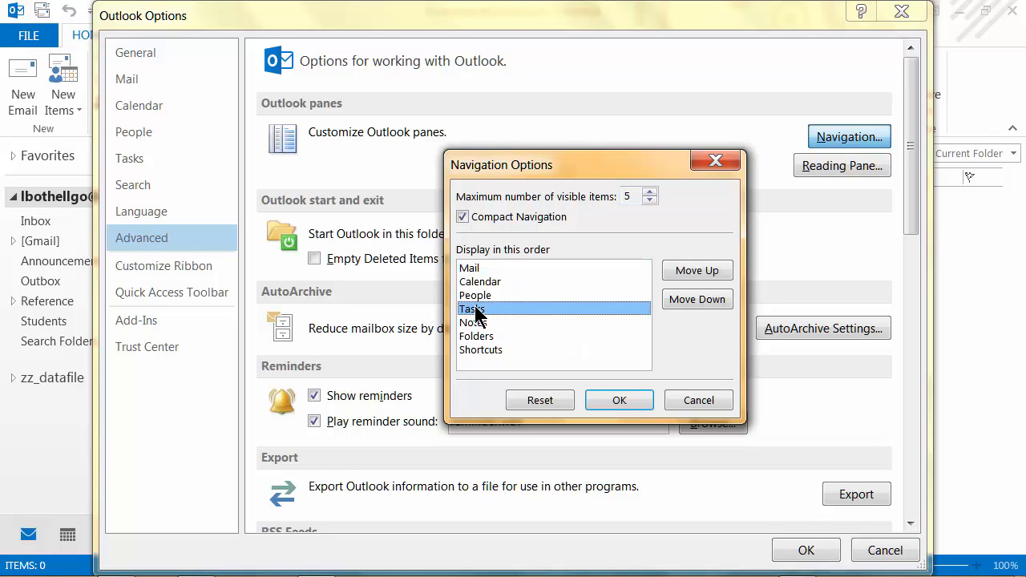
{"action": "left_click", "coordinate": [682, 279]}
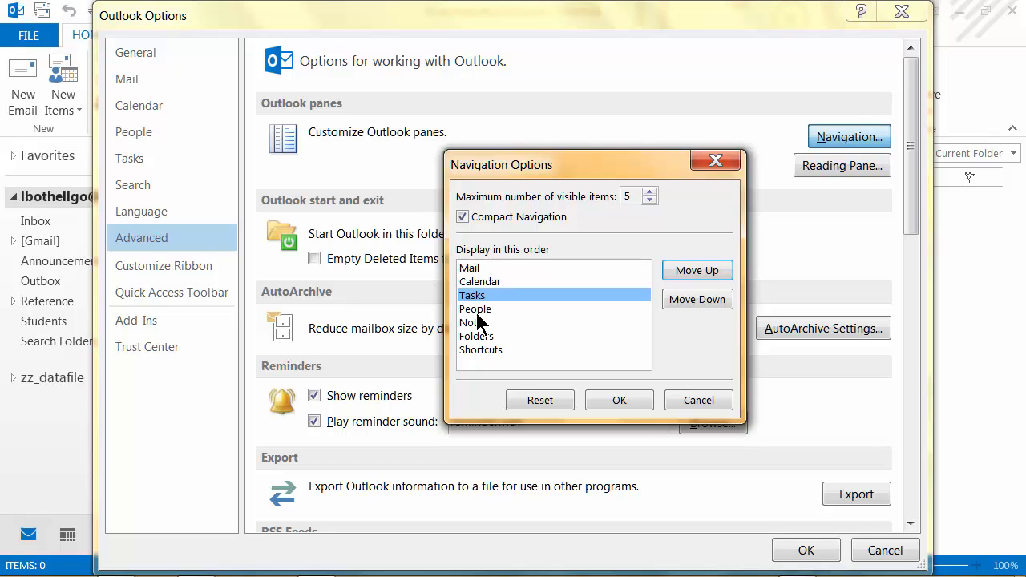
{"action": "left_click", "coordinate": [618, 401]}
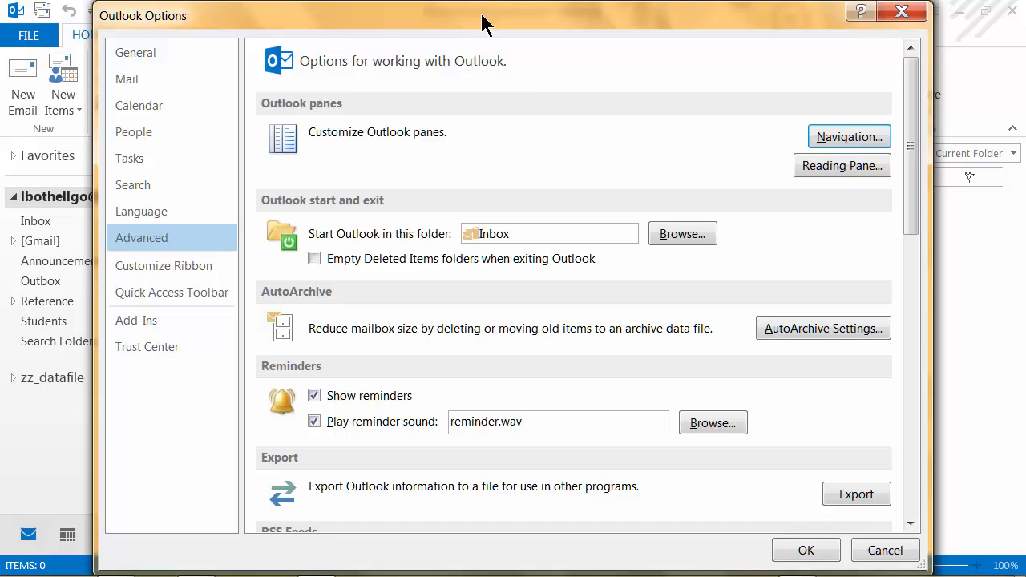
Move the options dialog aside to check the navigation bar in the main window, and put the dialog back
{"action": "left_click_drag", "start_coordinate": [482, 16], "coordinate": [624, 17]}
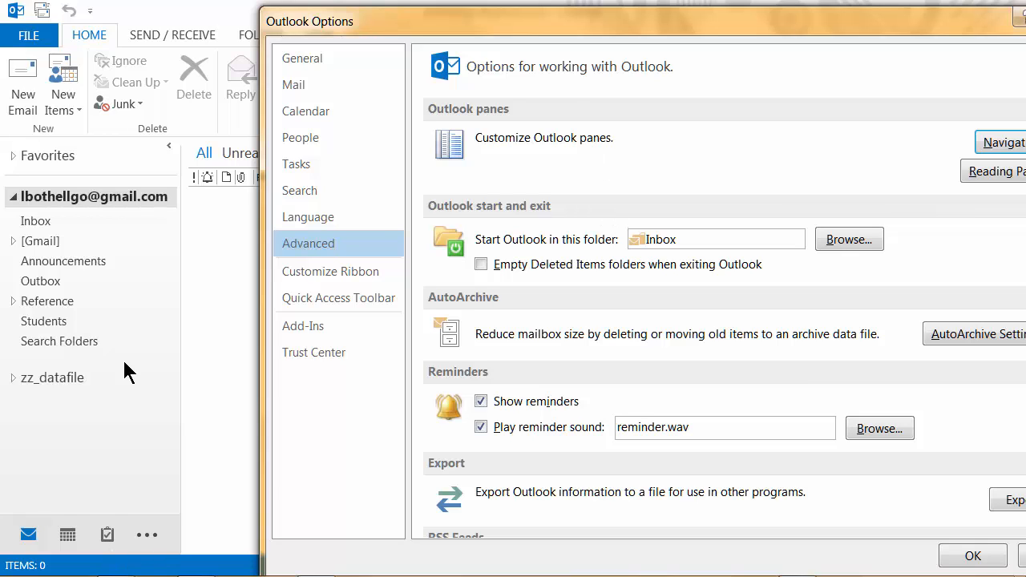
{"action": "left_click_drag", "start_coordinate": [657, 24], "coordinate": [494, 32]}
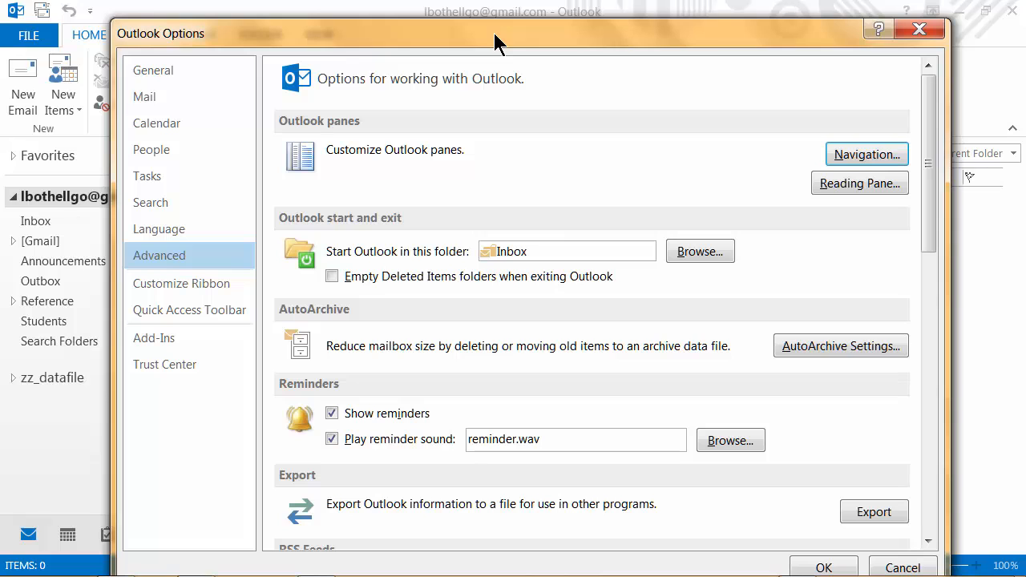
{"action": "left_click_drag", "start_coordinate": [494, 44], "coordinate": [495, 29]}
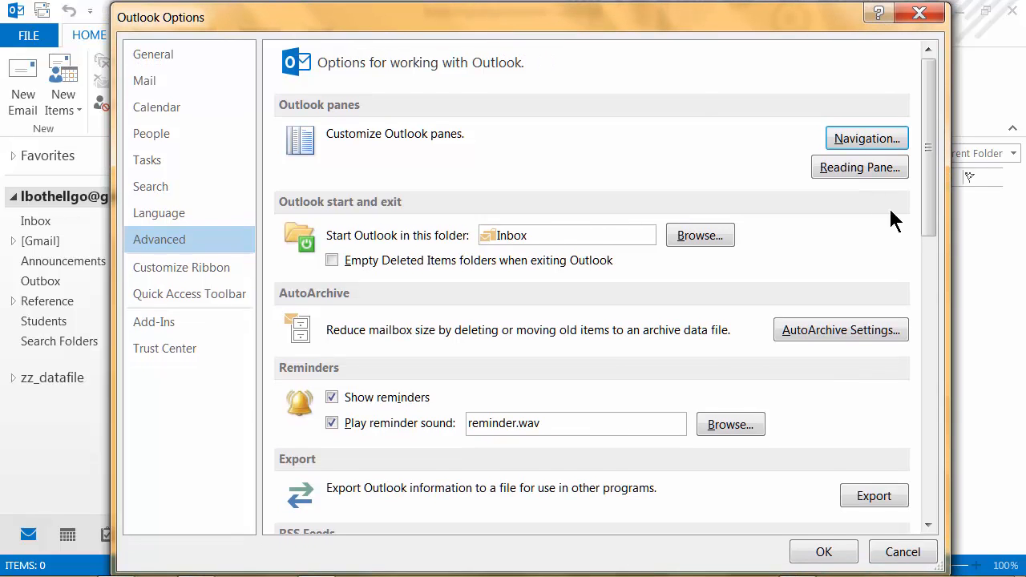
Review the Reading Pane options for marking items as read, and close them
{"action": "left_click", "coordinate": [866, 170]}
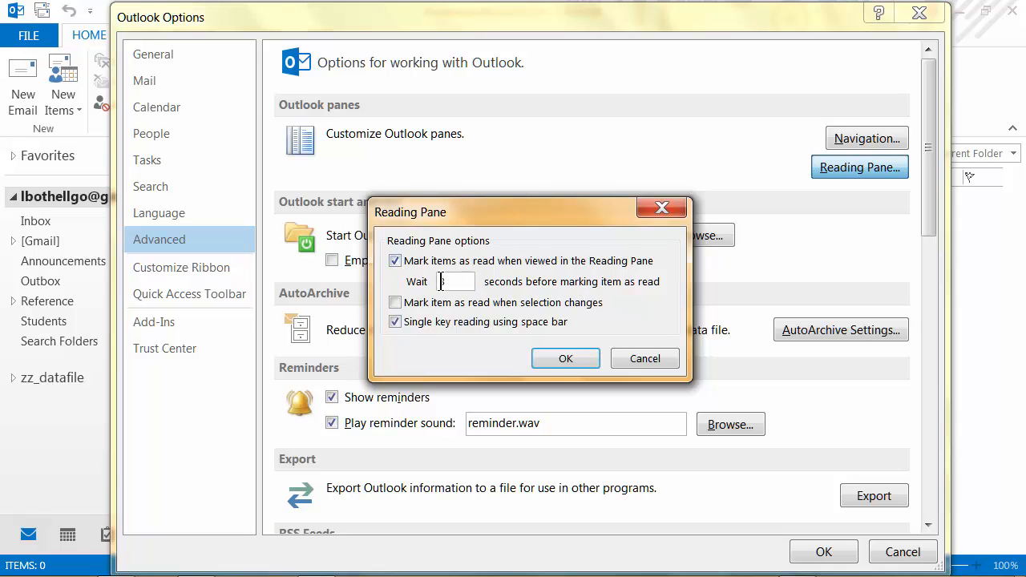
{"action": "left_click", "coordinate": [566, 359]}
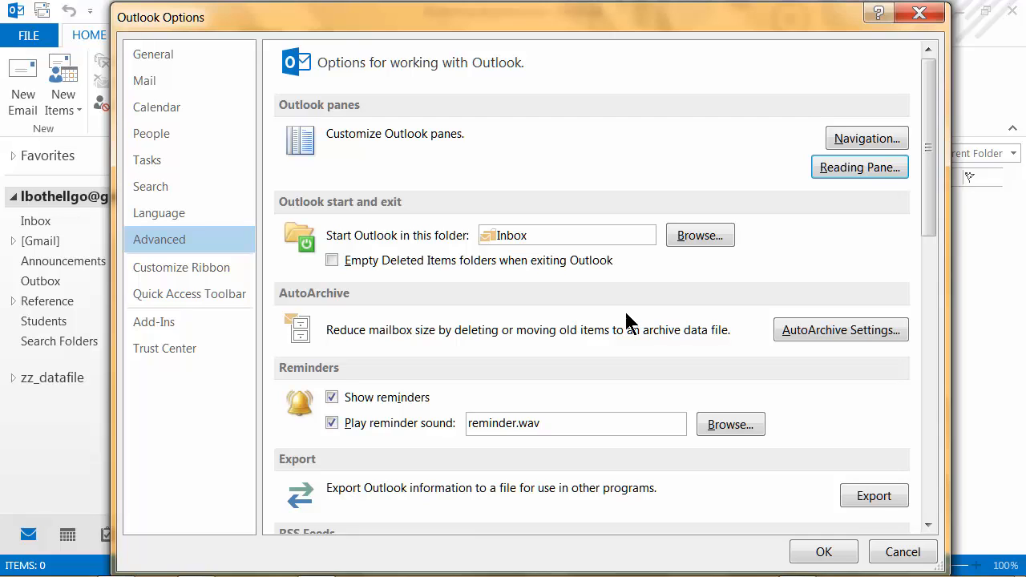
Enable emptying the Deleted Items folders when exiting Outlook, and disable the reminder sound
{"action": "left_click", "coordinate": [332, 261]}
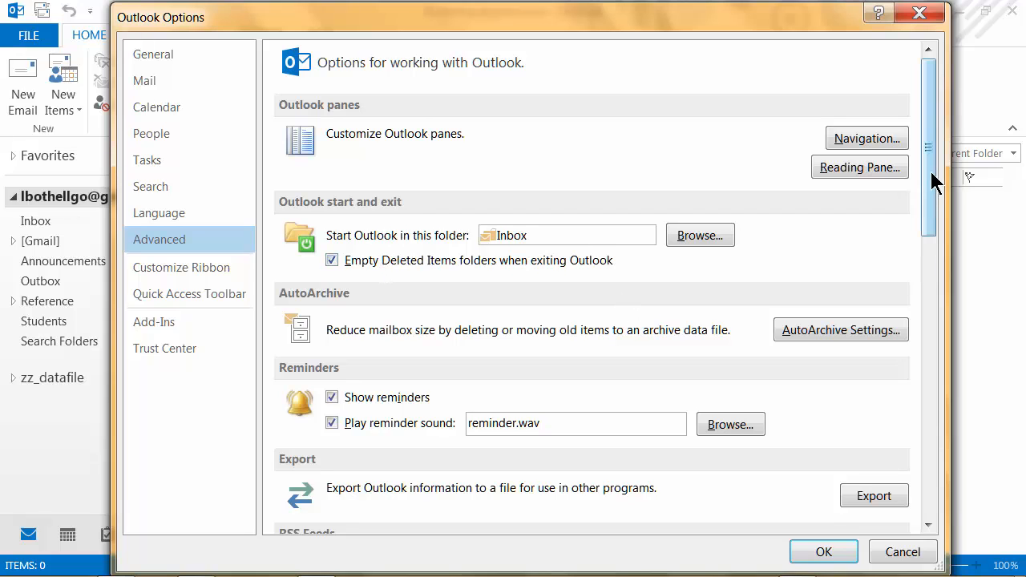
{"action": "left_click_drag", "start_coordinate": [931, 184], "coordinate": [931, 244]}
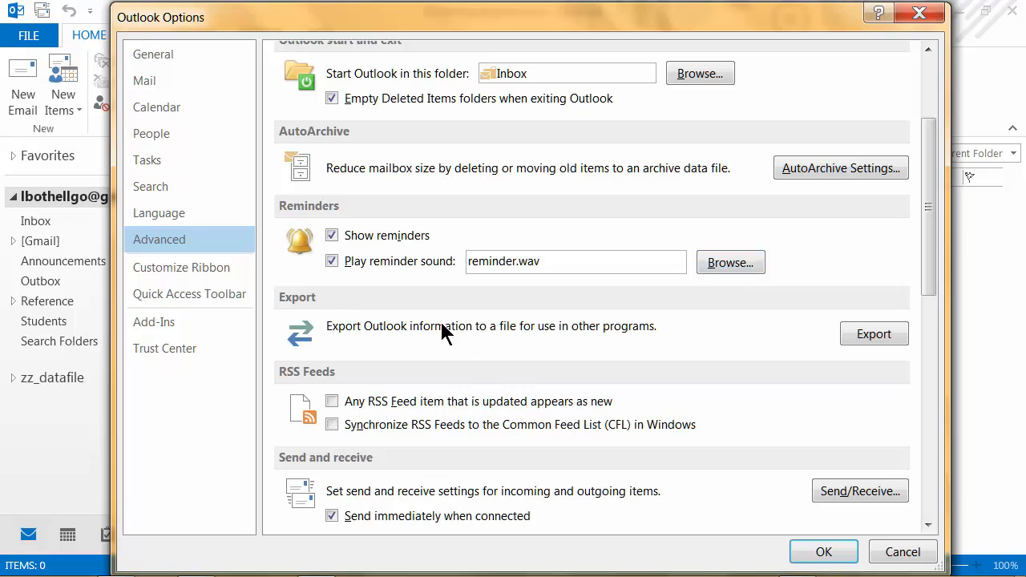
{"action": "left_click", "coordinate": [332, 262]}
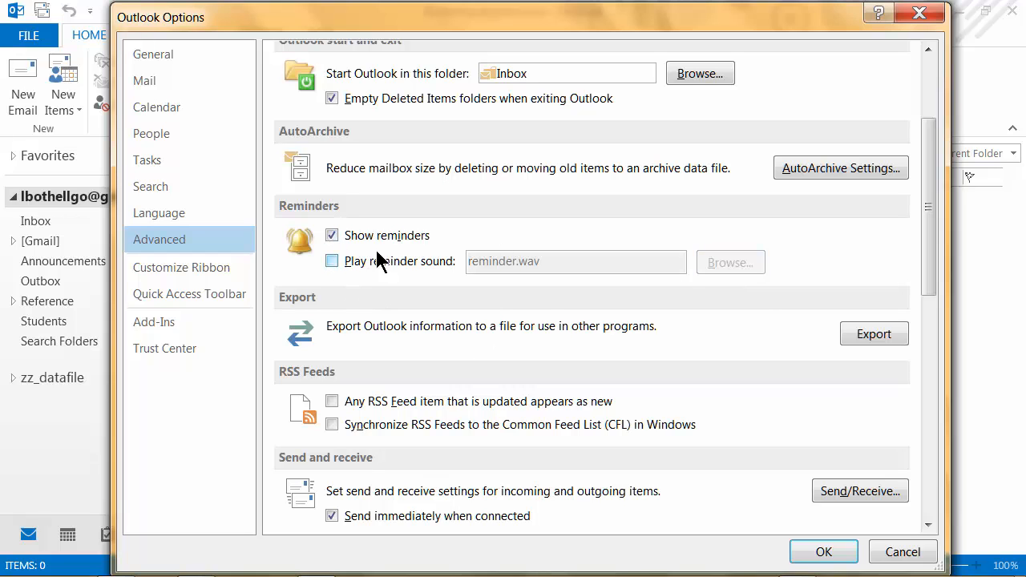
Schedule an automatic send/receive every 60 minutes for the All Accounts group
{"action": "left_click_drag", "start_coordinate": [930, 246], "coordinate": [936, 293]}
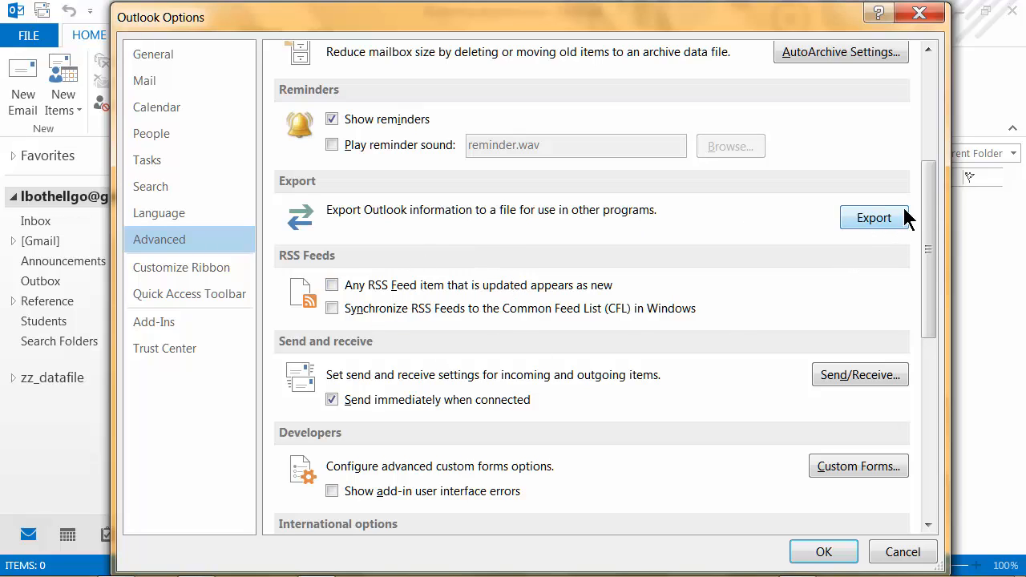
{"action": "left_click_drag", "start_coordinate": [932, 208], "coordinate": [928, 280]}
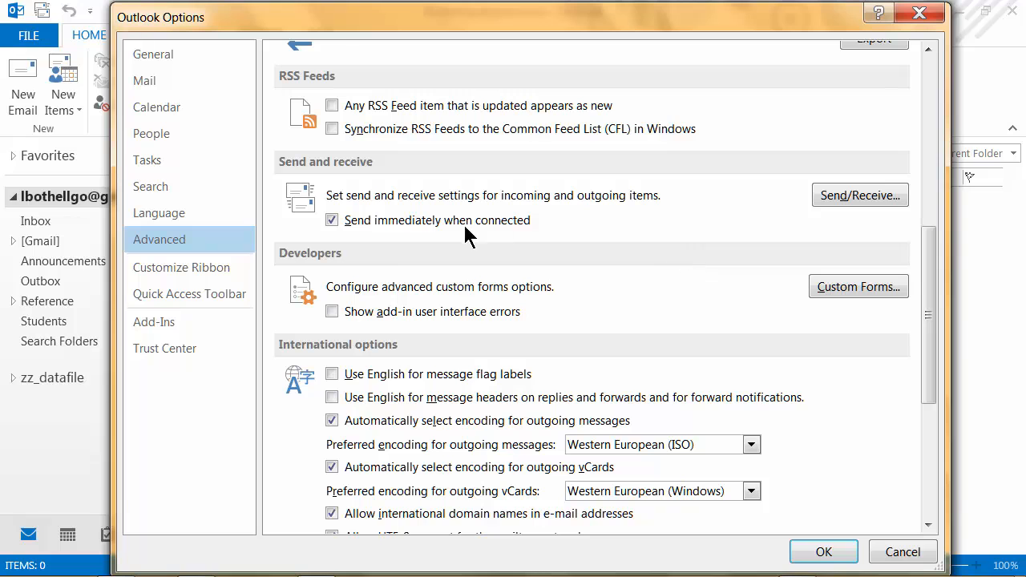
{"action": "left_click", "coordinate": [841, 196]}
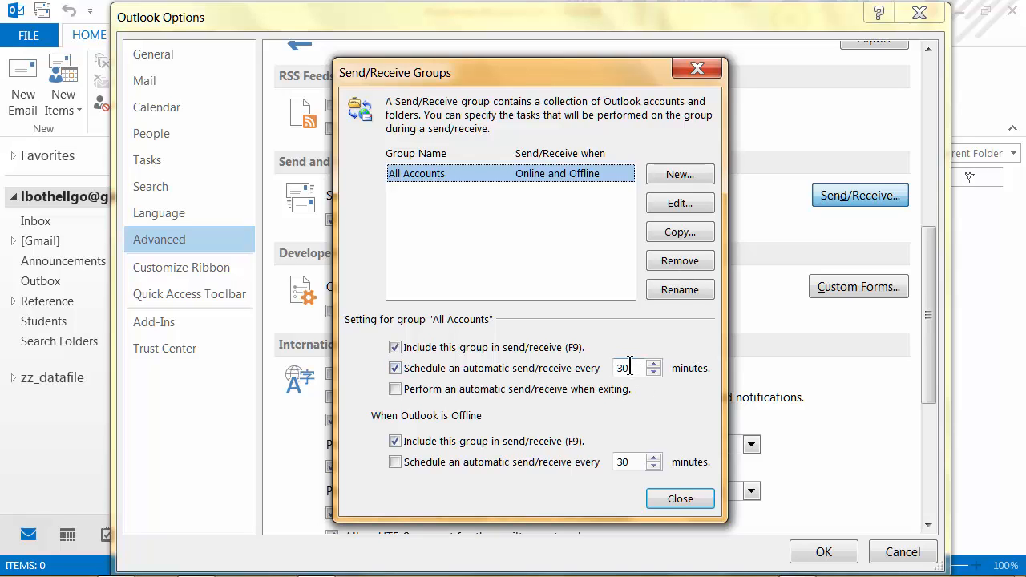
{"action": "left_click_drag", "start_coordinate": [630, 367], "coordinate": [616, 367]}
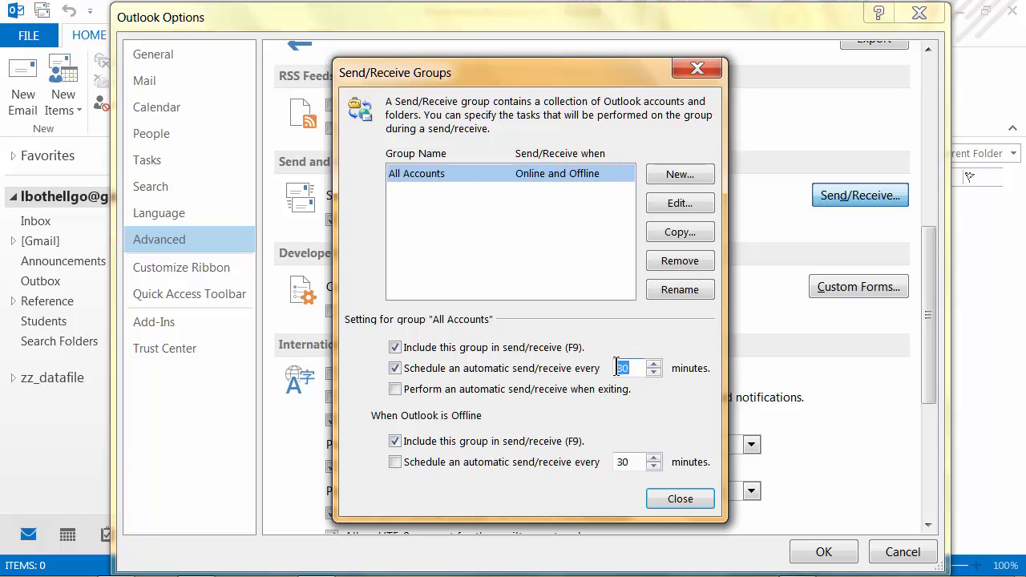
{"action": "type", "text": "60"}
{"action": "left_click", "coordinate": [664, 497]}
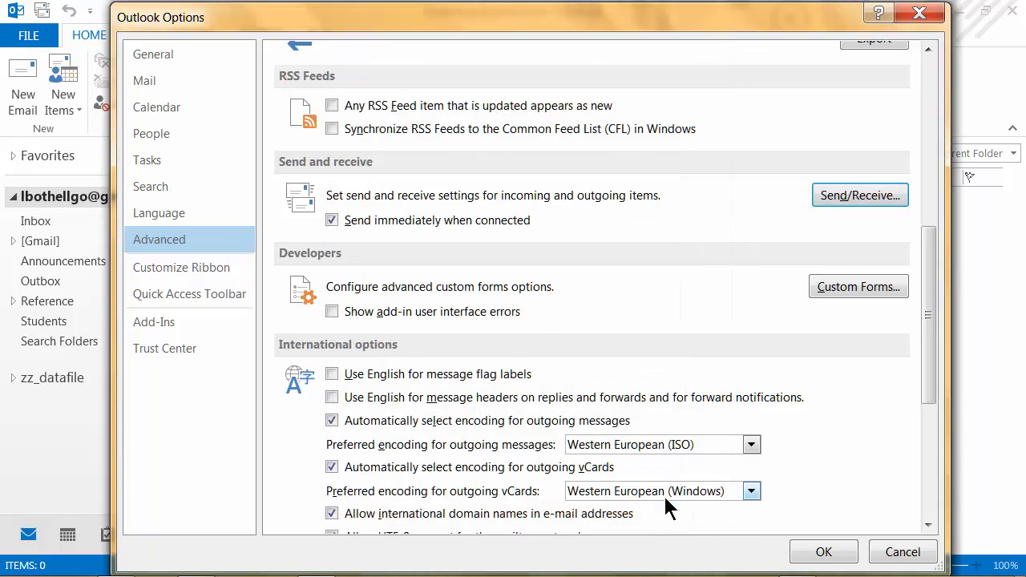
Review the remaining Advanced options, from International options to Other, and save the Outlook options
{"action": "scroll", "coordinate": [934, 255], "scroll_direction": "down", "scroll_amount": 2}
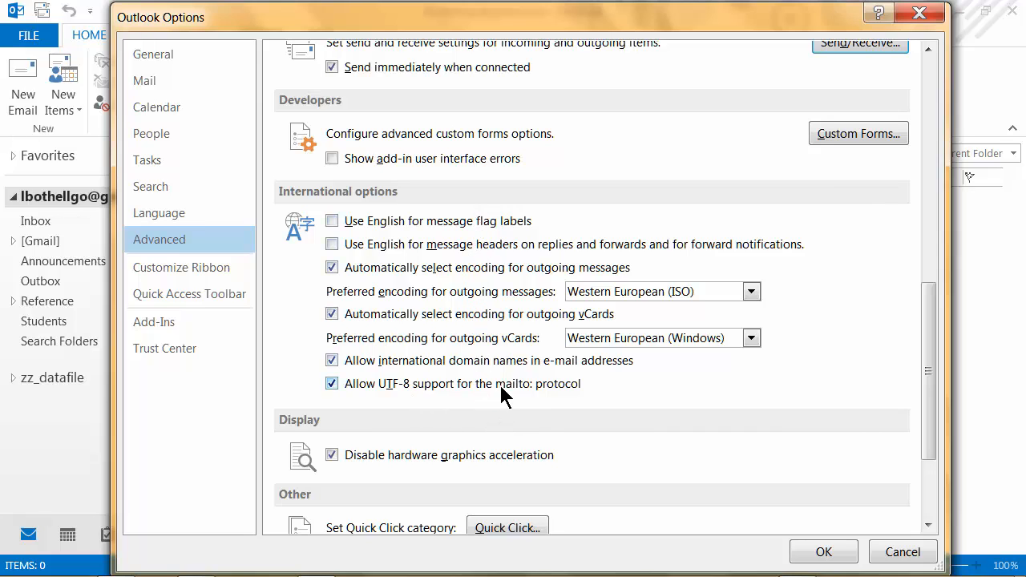
{"action": "left_click_drag", "start_coordinate": [930, 321], "coordinate": [927, 428]}
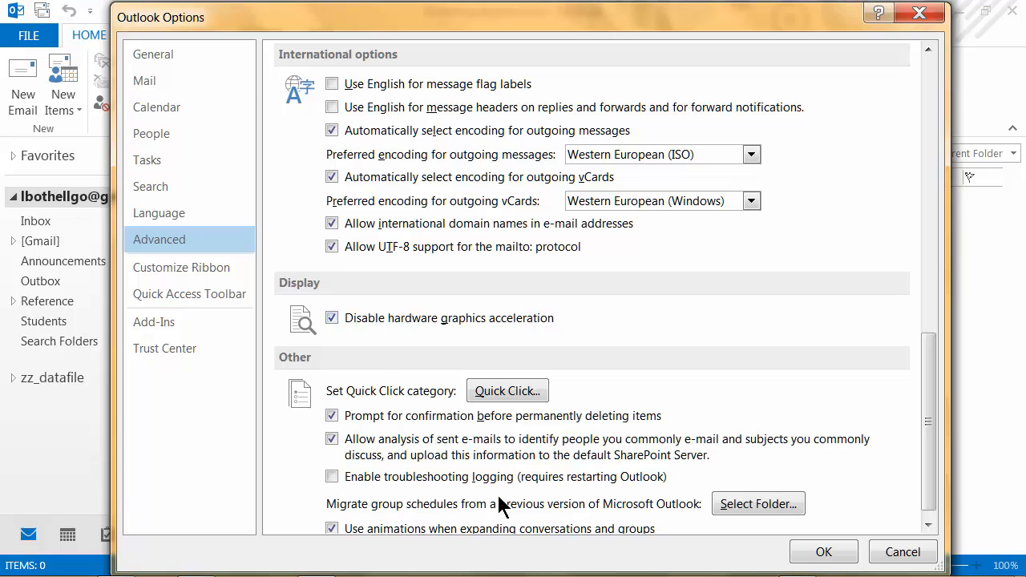
{"action": "scroll", "coordinate": [930, 389], "scroll_direction": "down", "scroll_amount": 1}
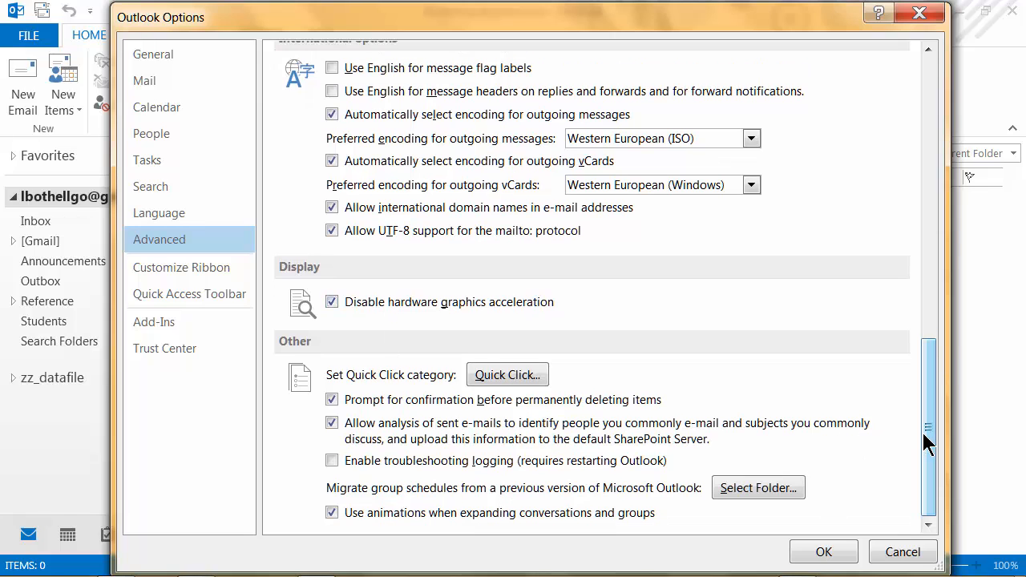
{"action": "left_click", "coordinate": [821, 551]}
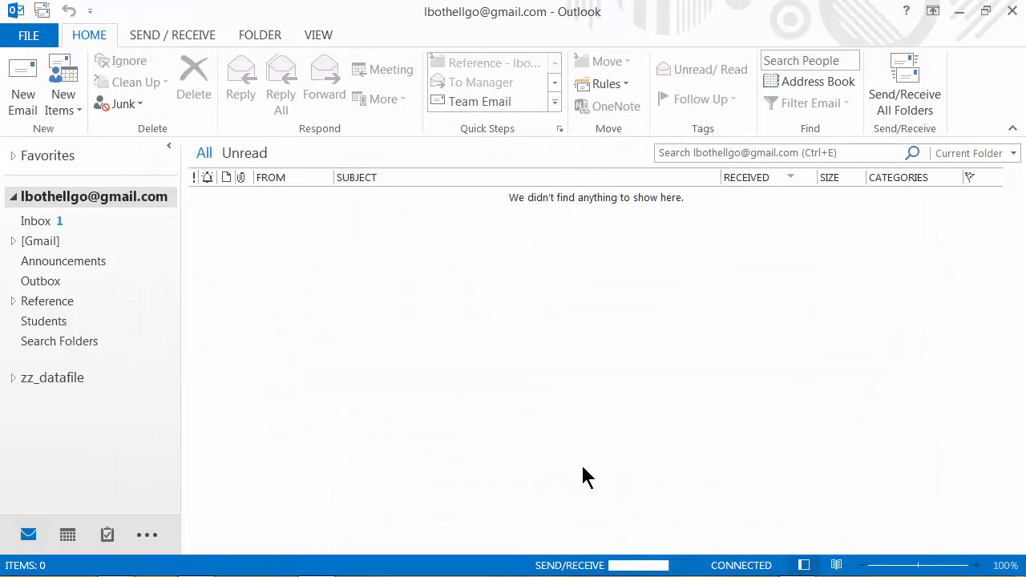
Open the Outlook options and compare the Customize Ribbon and Quick Access Toolbar settings with the toolbar and ribbon in the main window
{"action": "left_click", "coordinate": [29, 40]}
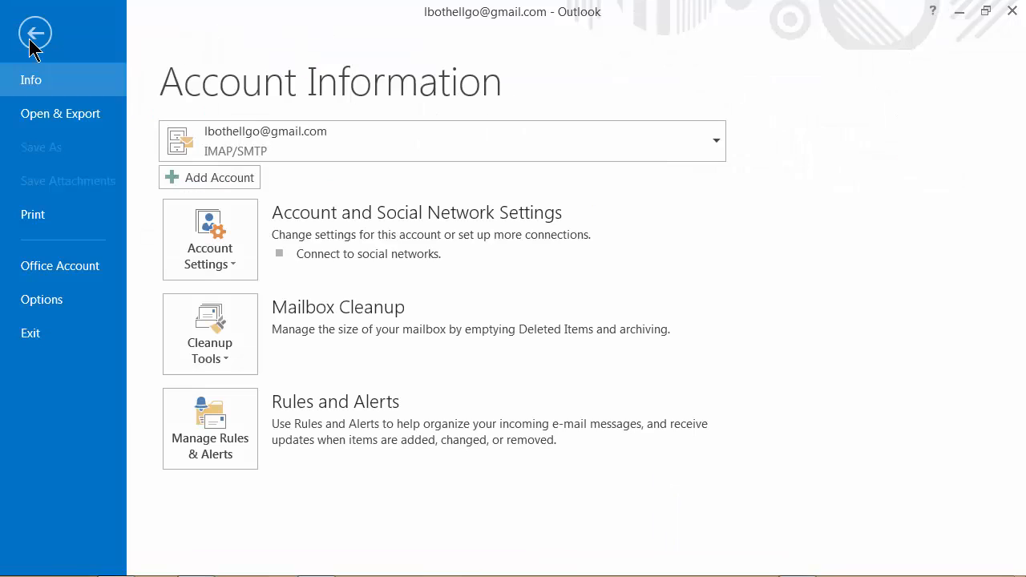
{"action": "left_click", "coordinate": [44, 301]}
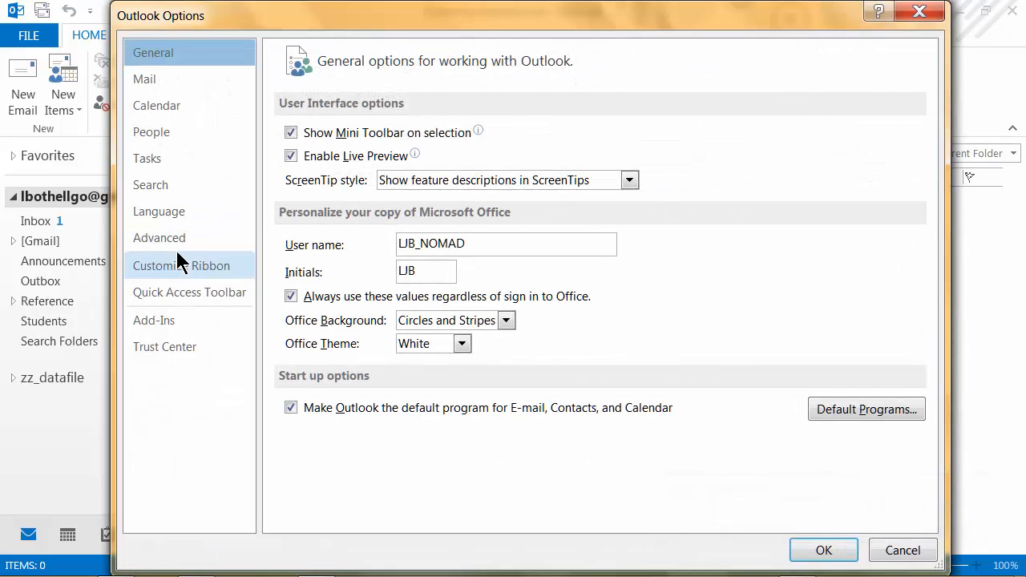
{"action": "left_click", "coordinate": [182, 271]}
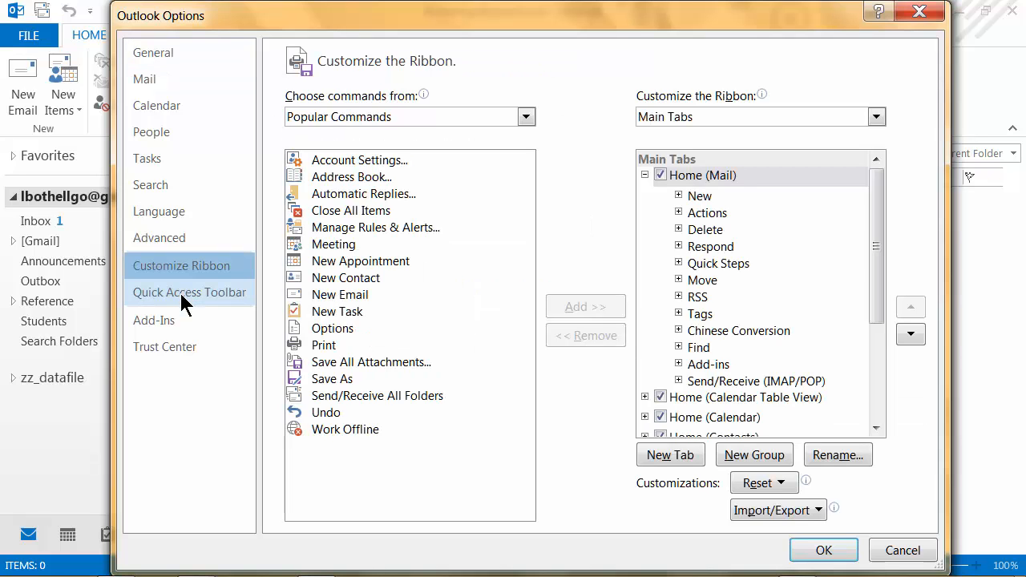
{"action": "left_click", "coordinate": [178, 291]}
{"action": "left_click_drag", "start_coordinate": [445, 8], "coordinate": [449, 177]}
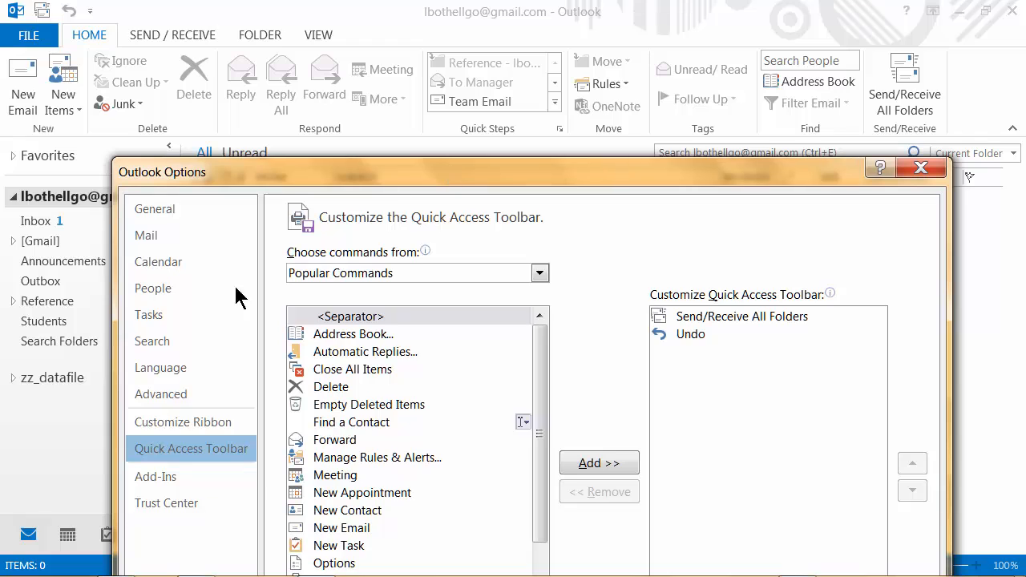
{"action": "left_click", "coordinate": [193, 427]}
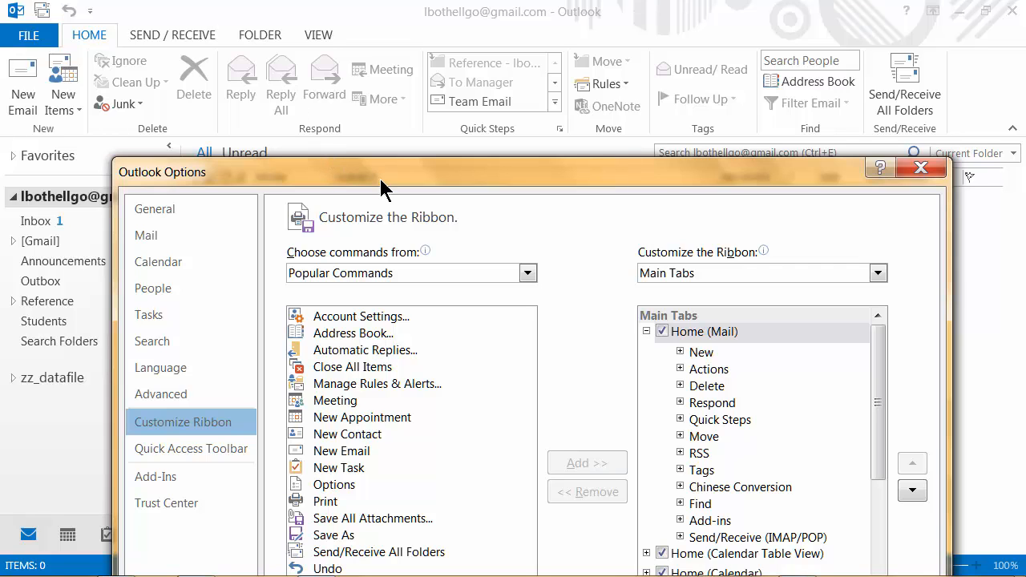
{"action": "left_click_drag", "start_coordinate": [377, 177], "coordinate": [375, 24]}
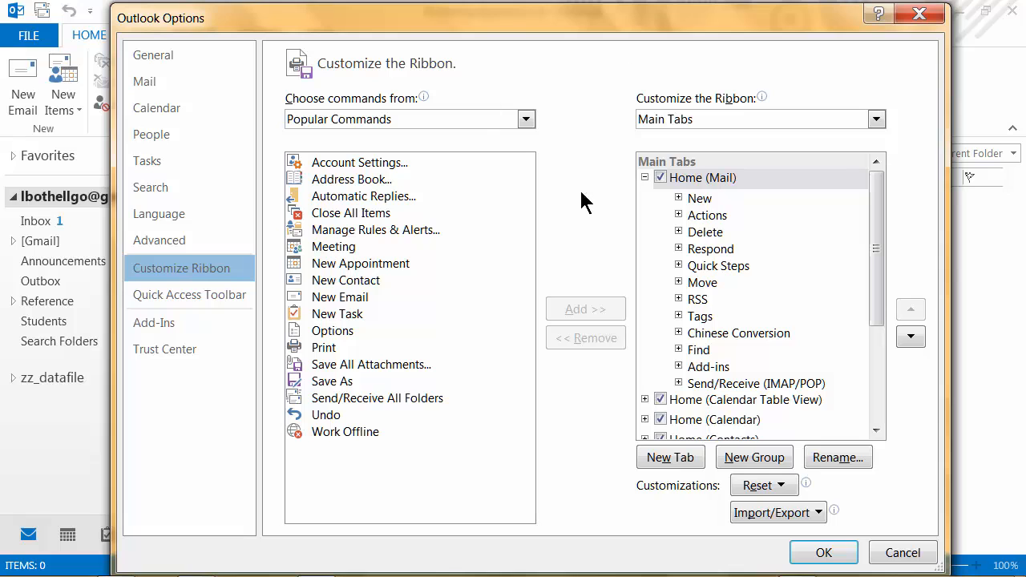
{"action": "left_click_drag", "start_coordinate": [482, 28], "coordinate": [498, 163]}
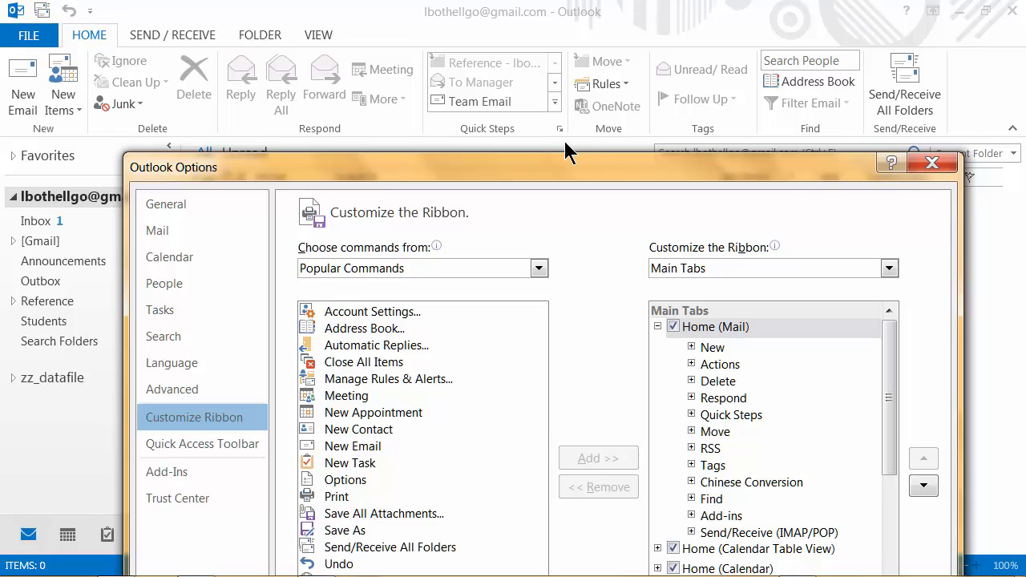
{"action": "left_click_drag", "start_coordinate": [680, 170], "coordinate": [672, 29]}
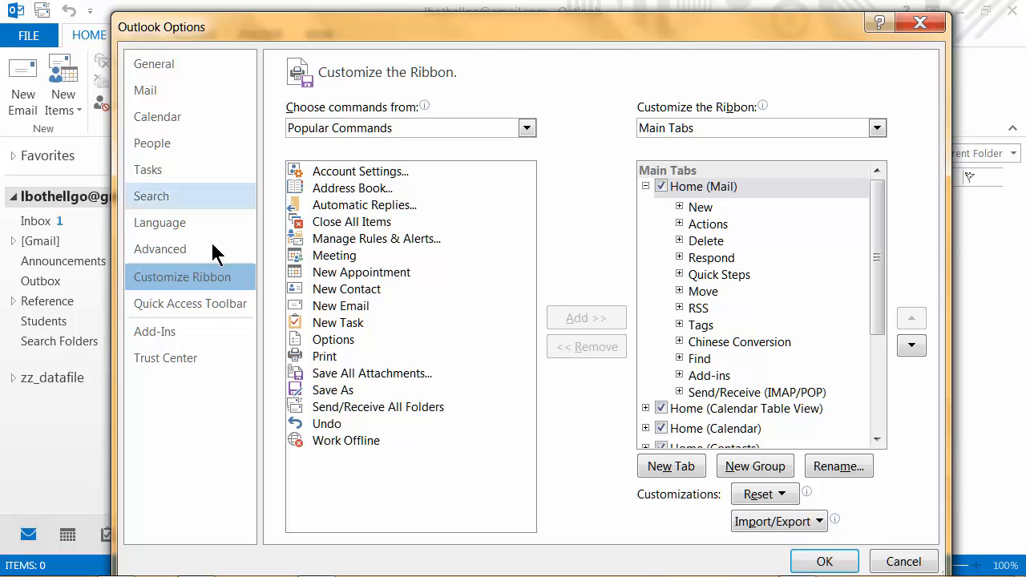
Remove the Undo command from the Quick Access Toolbar
{"action": "left_click", "coordinate": [182, 306]}
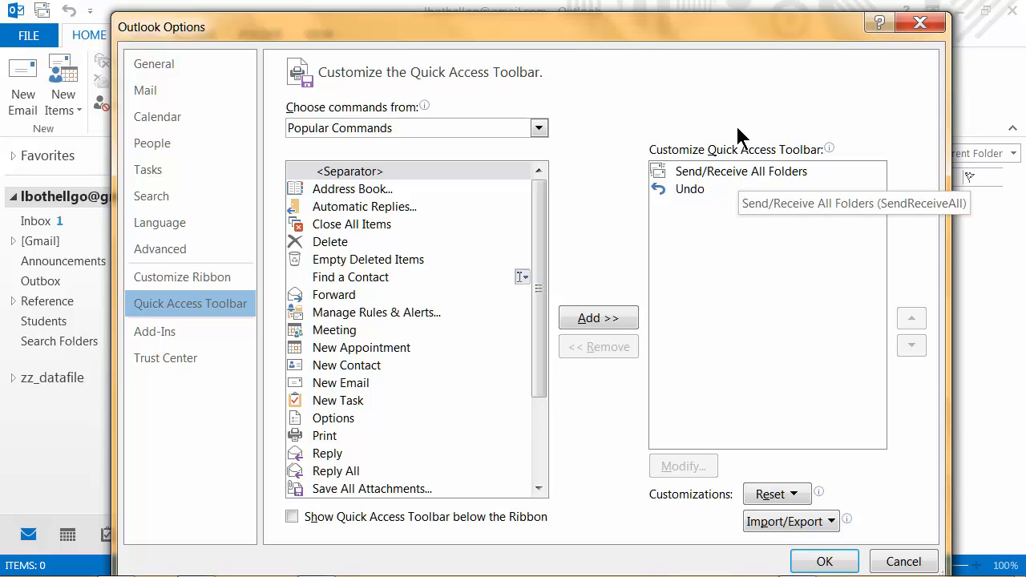
{"action": "left_click_drag", "start_coordinate": [706, 16], "coordinate": [712, 23]}
{"action": "left_click_drag", "start_coordinate": [751, 96], "coordinate": [722, 23]}
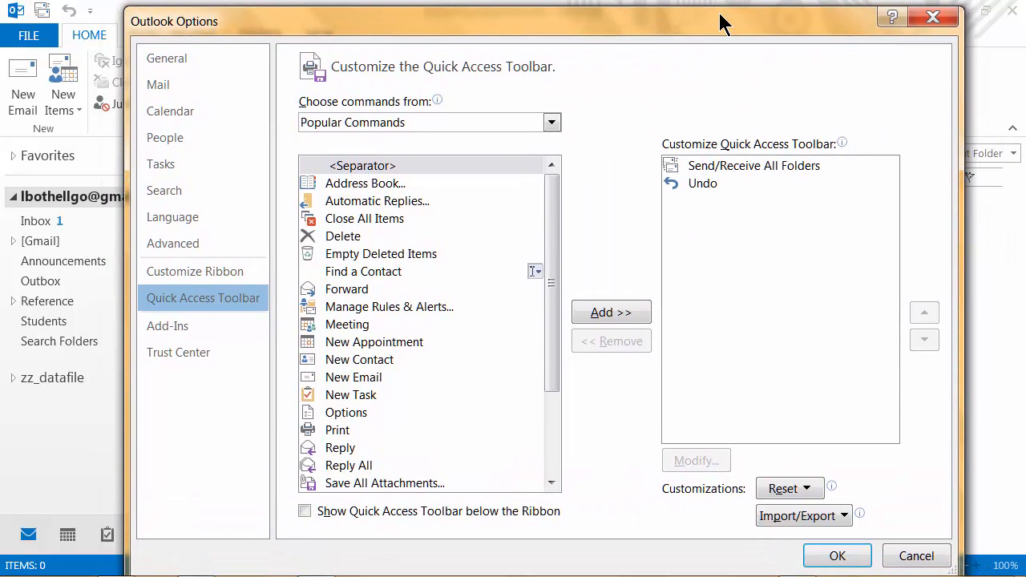
{"action": "left_click", "coordinate": [710, 186]}
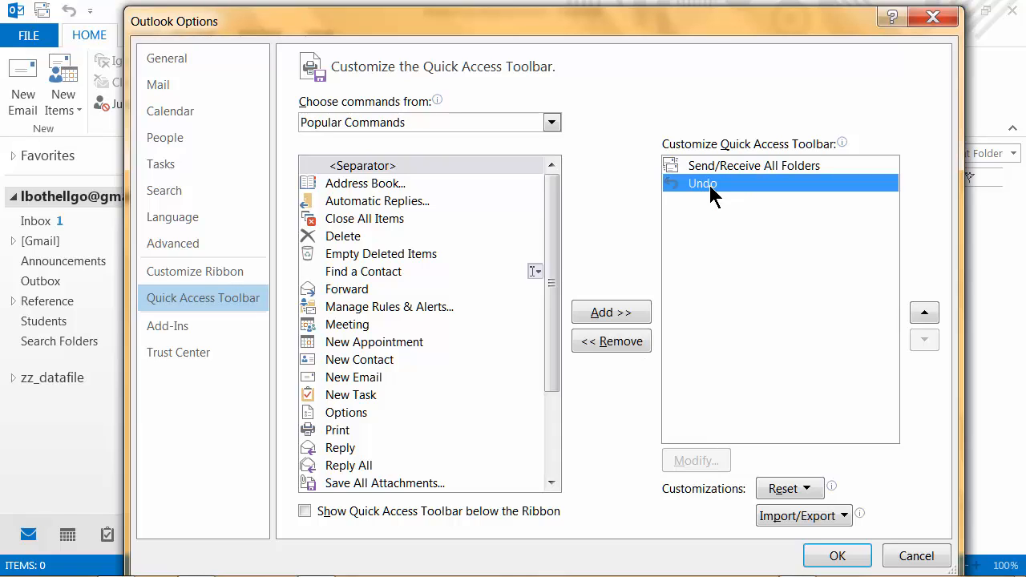
{"action": "left_click", "coordinate": [611, 344]}
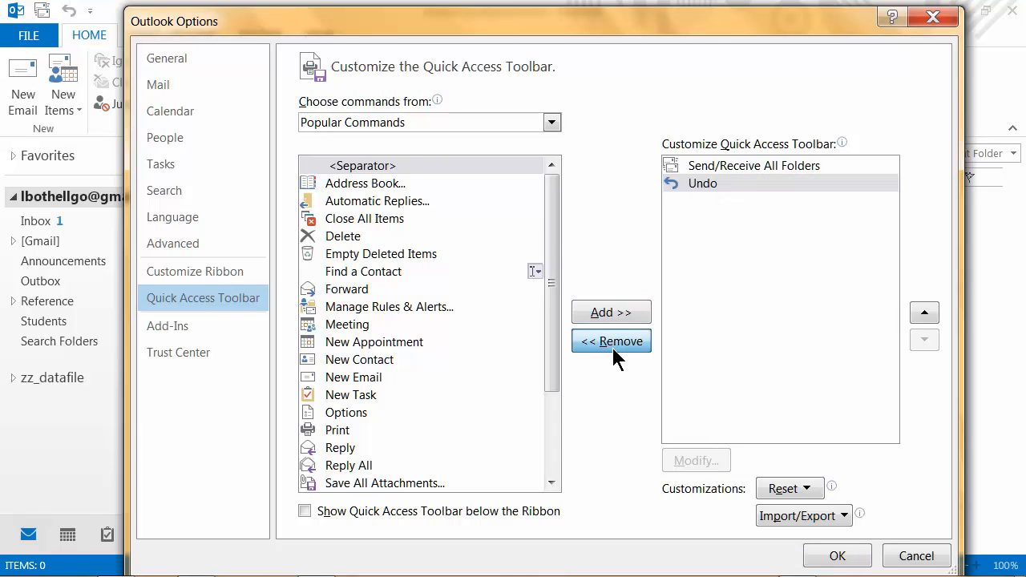
Add the popular commands Address Book, Forward, New Appointment, New Contact, New Email, New Task and Reply to the Quick Access Toolbar
{"action": "left_click", "coordinate": [339, 193]}
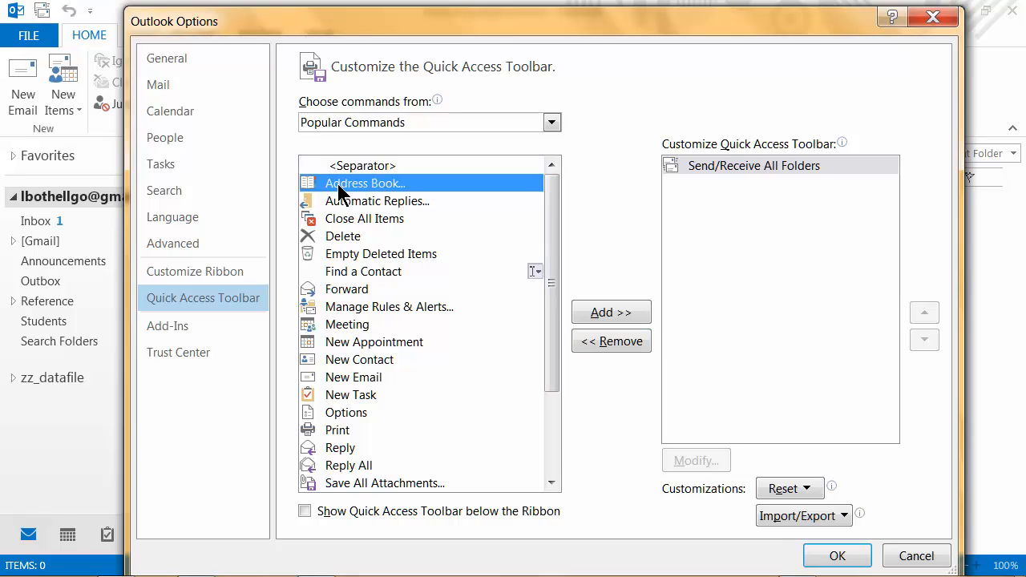
{"action": "double_click", "coordinate": [339, 193]}
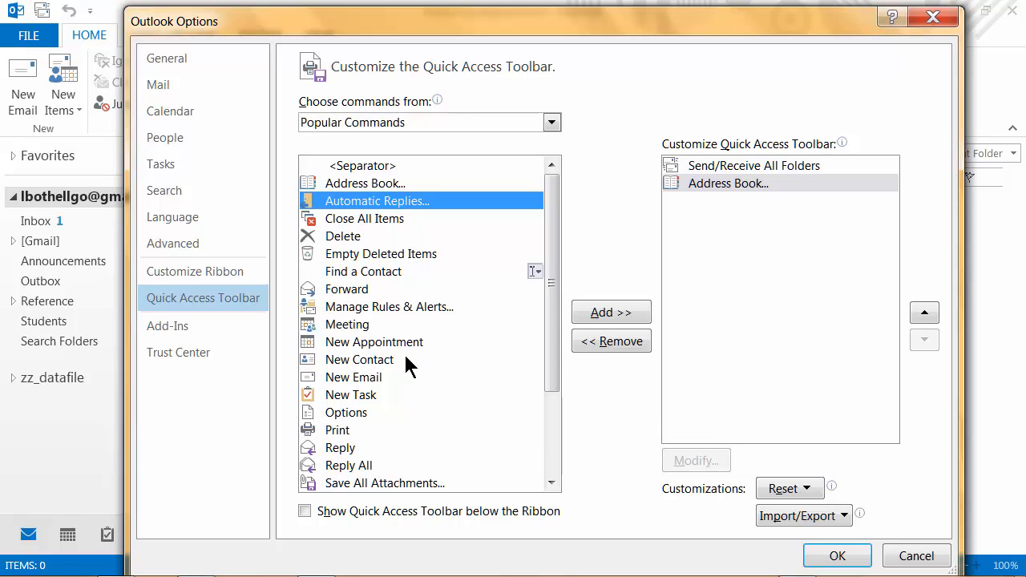
{"action": "double_click", "coordinate": [355, 288]}
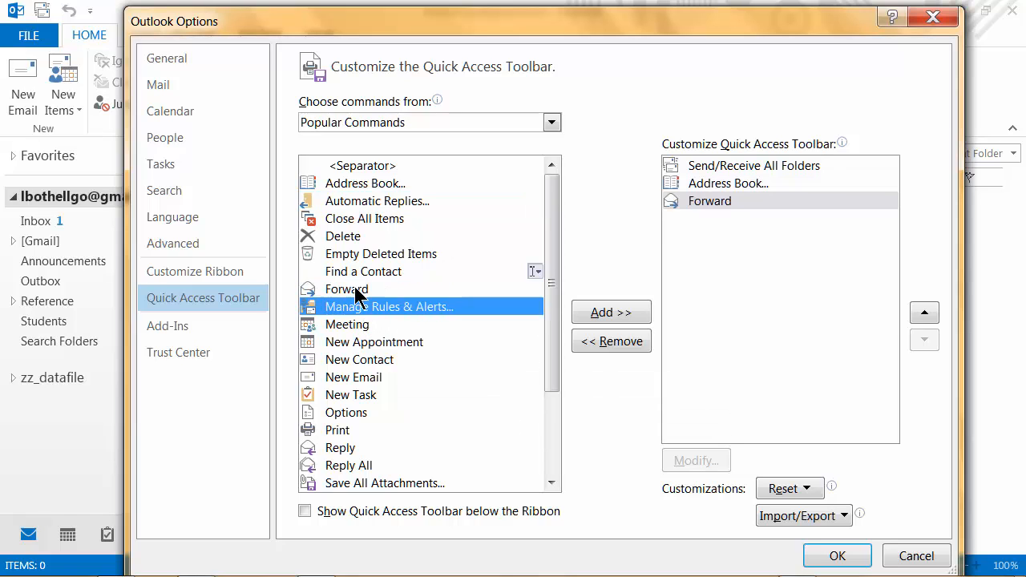
{"action": "double_click", "coordinate": [390, 345]}
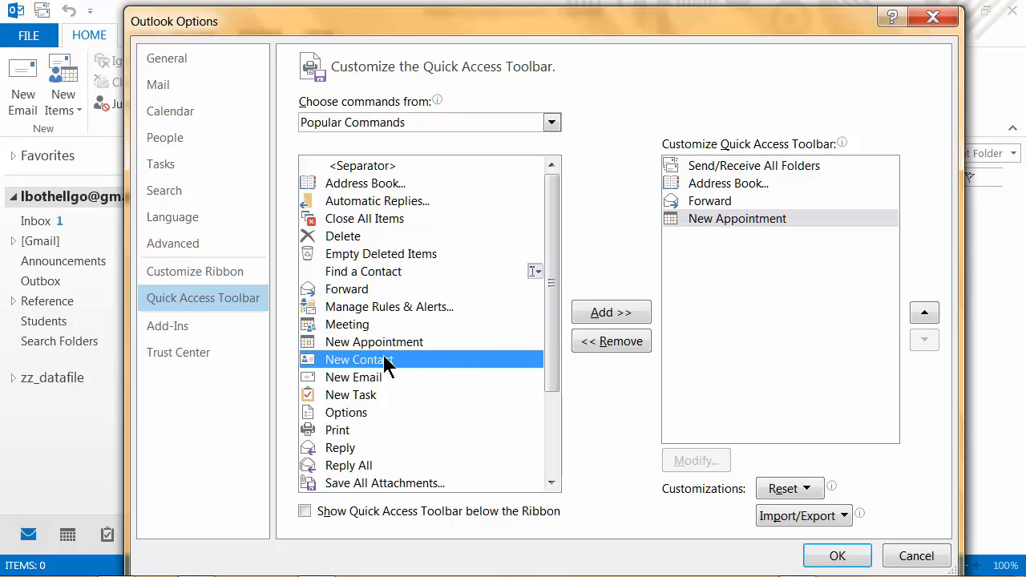
{"action": "double_click", "coordinate": [385, 360]}
{"action": "double_click", "coordinate": [379, 376]}
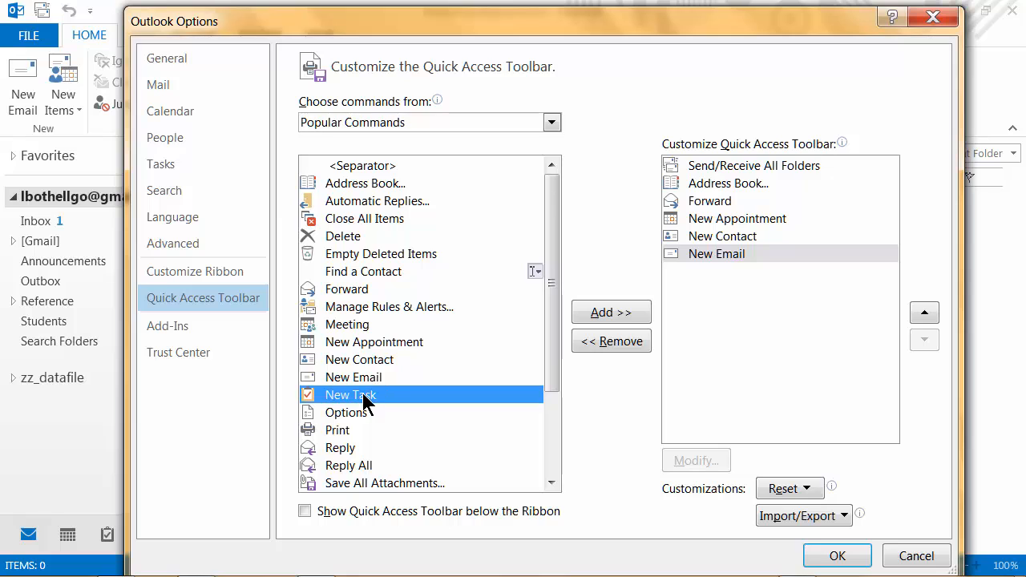
{"action": "double_click", "coordinate": [365, 397]}
{"action": "left_click_drag", "start_coordinate": [552, 282], "coordinate": [551, 435]}
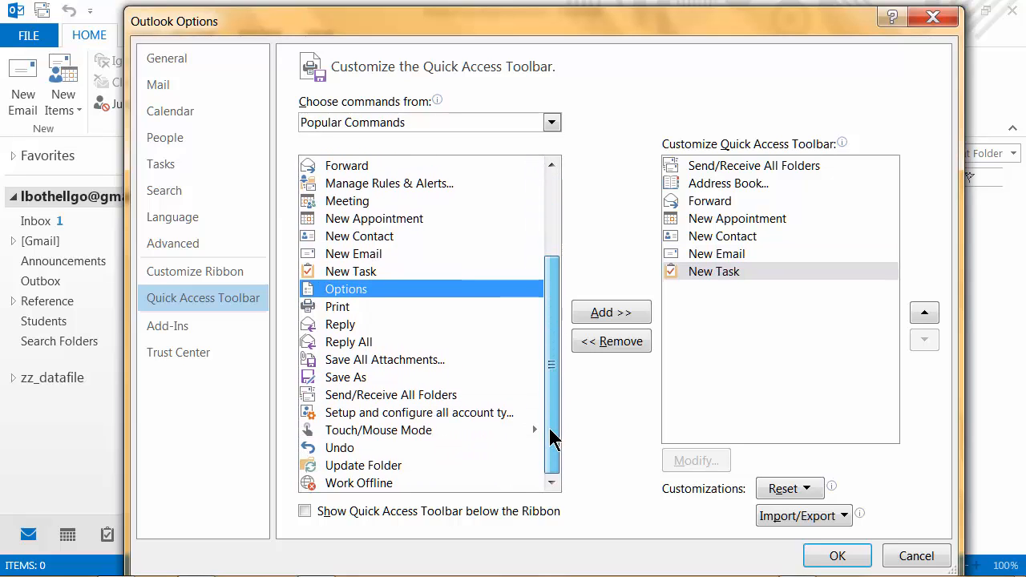
{"action": "left_click", "coordinate": [338, 324]}
{"action": "double_click", "coordinate": [338, 324]}
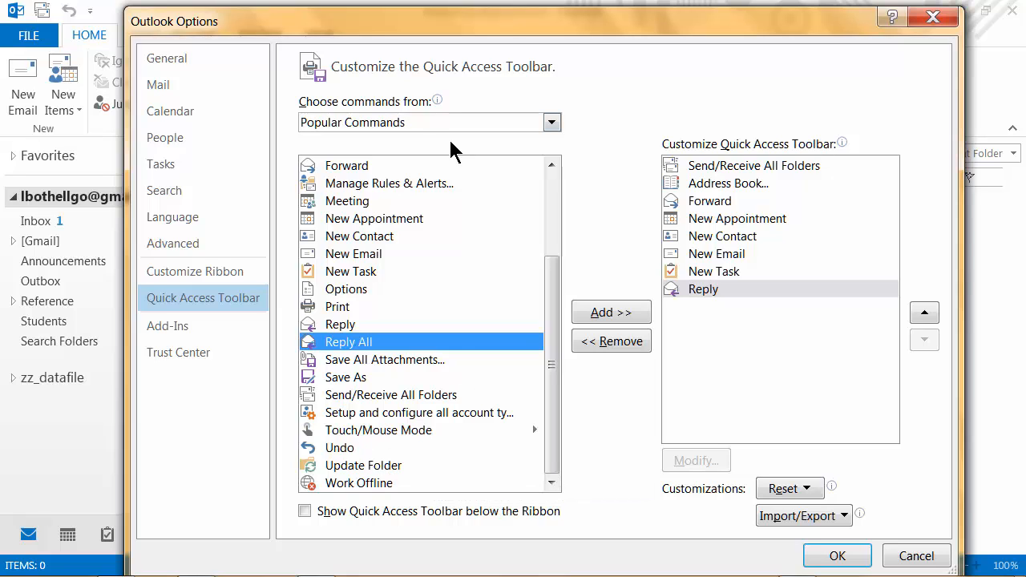
Add Categorize, Create Rule and Delete from the Home (Mail) Tab commands to the Quick Access Toolbar
{"action": "left_click", "coordinate": [553, 126]}
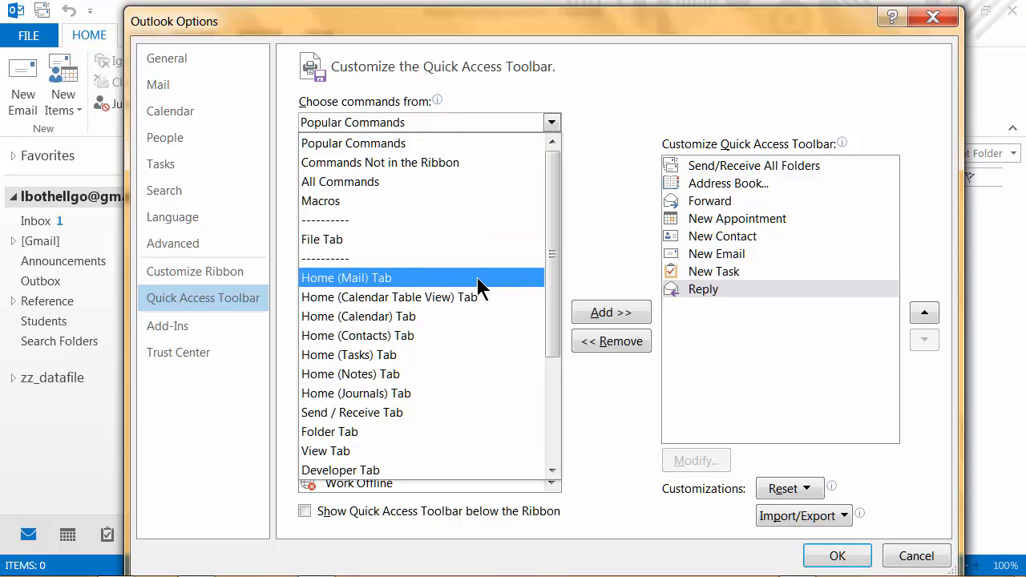
{"action": "left_click_drag", "start_coordinate": [553, 288], "coordinate": [550, 344]}
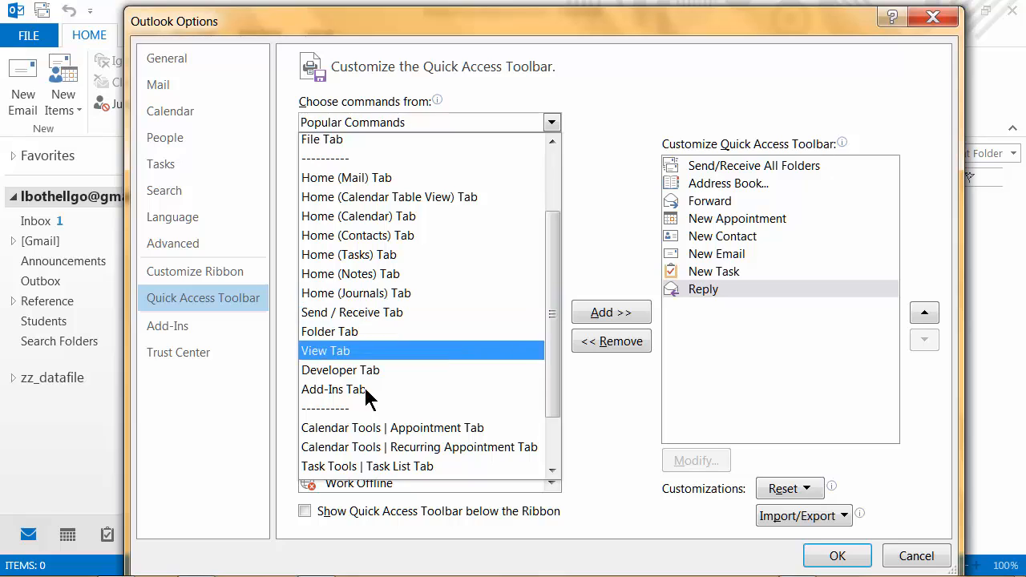
{"action": "left_click", "coordinate": [347, 178]}
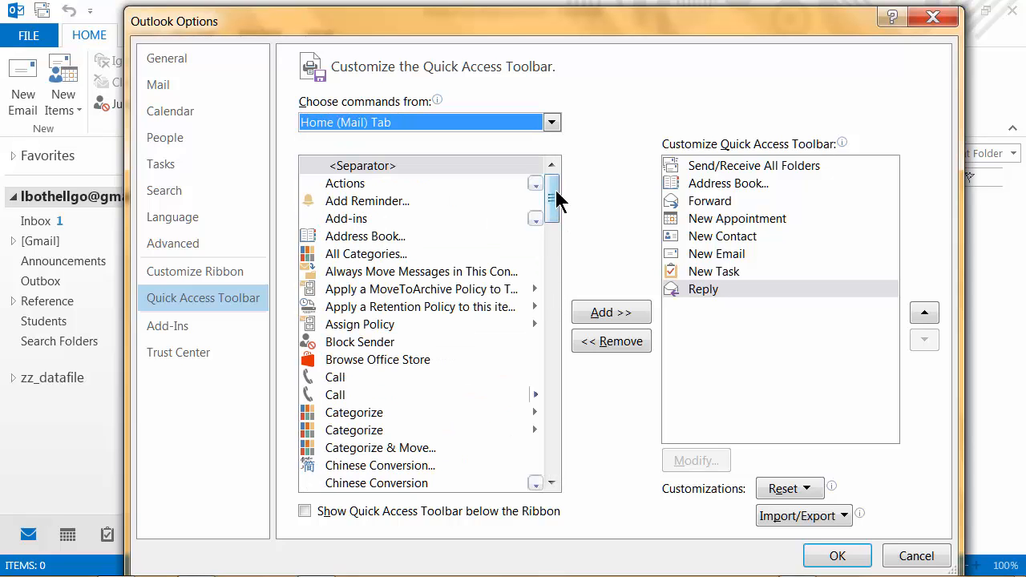
{"action": "left_click_drag", "start_coordinate": [554, 190], "coordinate": [556, 231]}
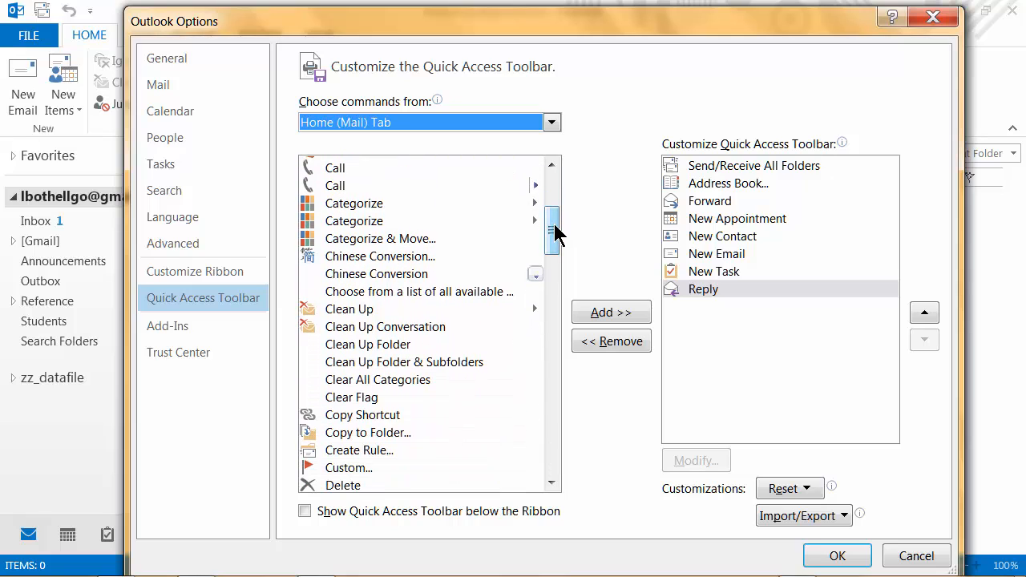
{"action": "double_click", "coordinate": [343, 218]}
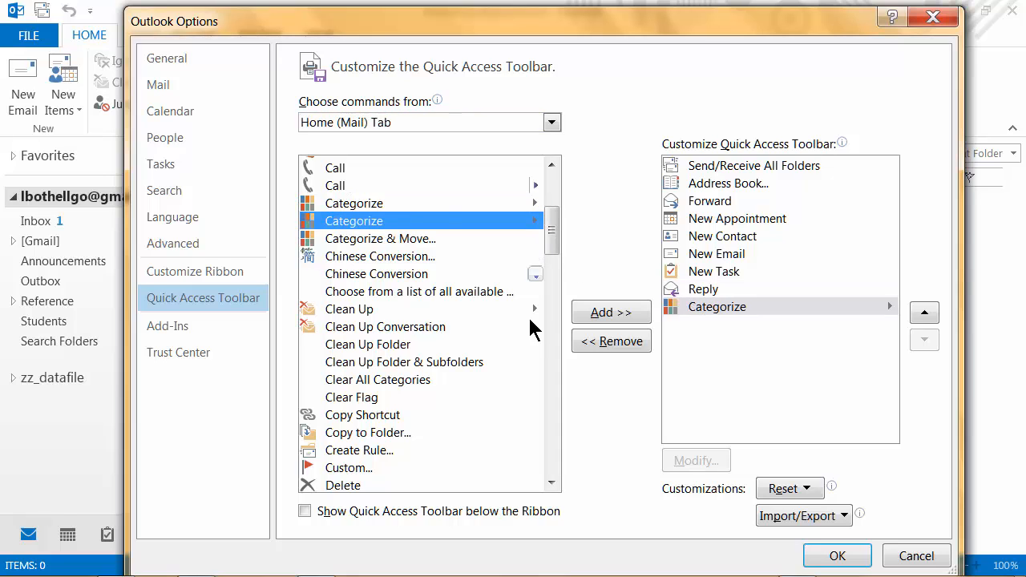
{"action": "left_click_drag", "start_coordinate": [552, 225], "coordinate": [553, 266]}
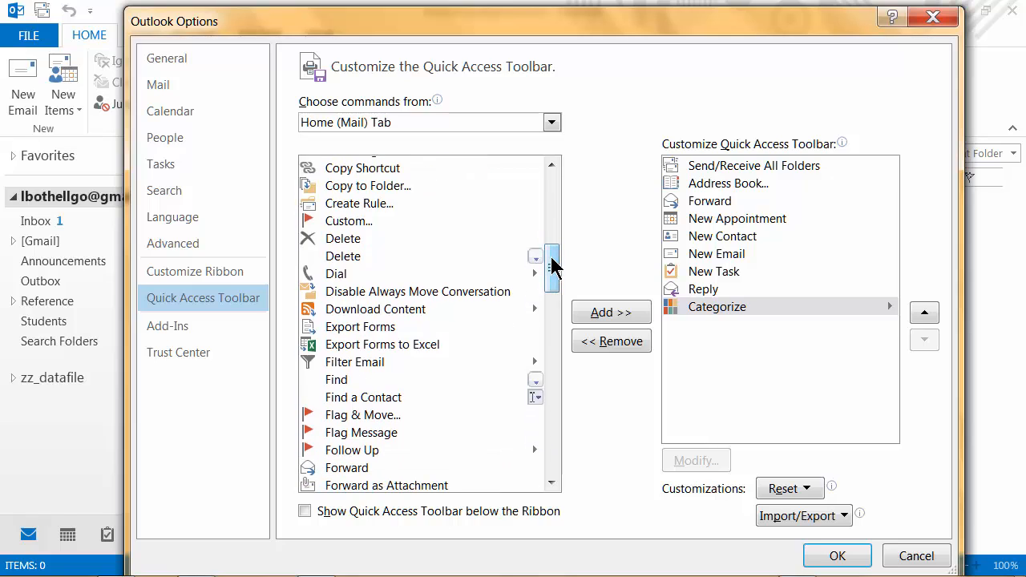
{"action": "double_click", "coordinate": [391, 203]}
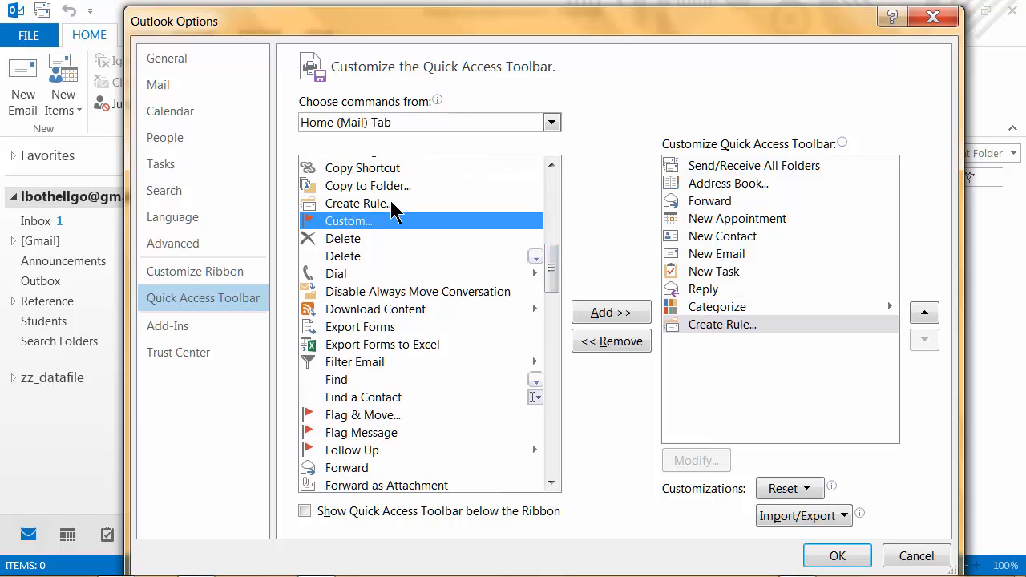
{"action": "left_click_drag", "start_coordinate": [553, 269], "coordinate": [552, 271]}
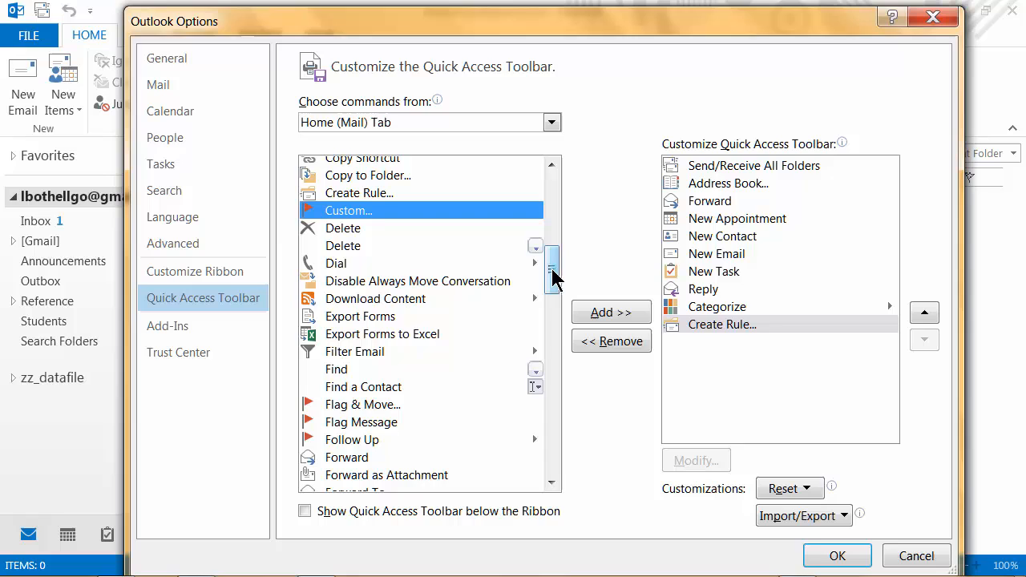
{"action": "double_click", "coordinate": [345, 231]}
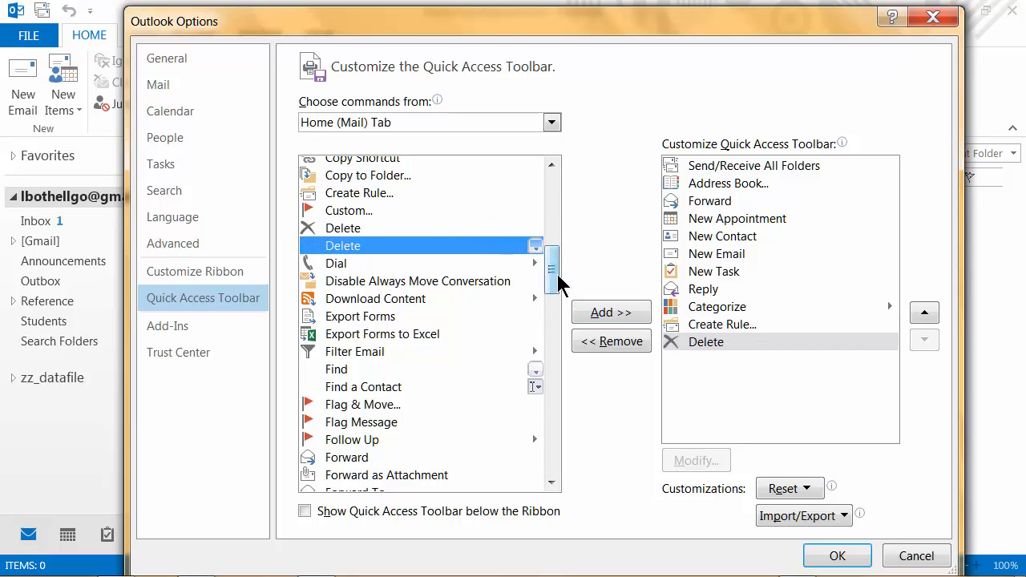
{"action": "left_click_drag", "start_coordinate": [551, 277], "coordinate": [573, 232]}
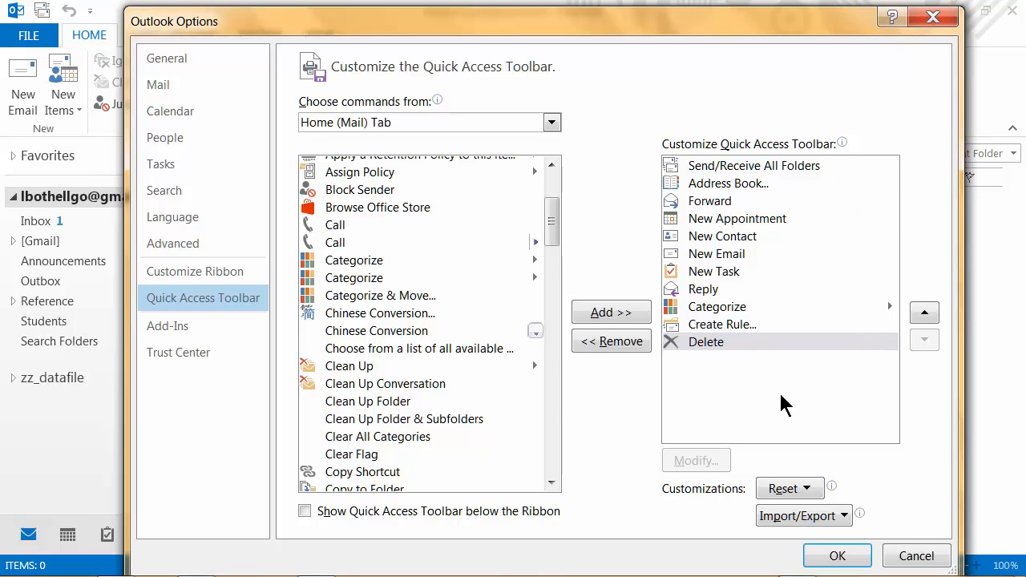
Reorder the Quick Access Toolbar commands so that New Email comes directly after Address Book
{"action": "left_click", "coordinate": [736, 255]}
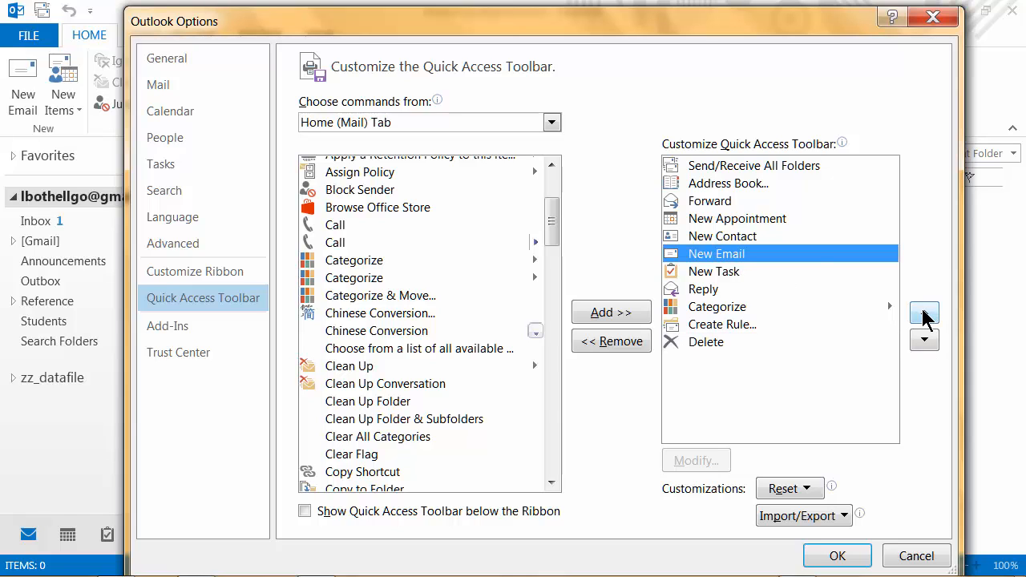
{"action": "left_click", "coordinate": [924, 314]}
{"action": "left_click", "coordinate": [924, 315]}
{"action": "left_click", "coordinate": [924, 314]}
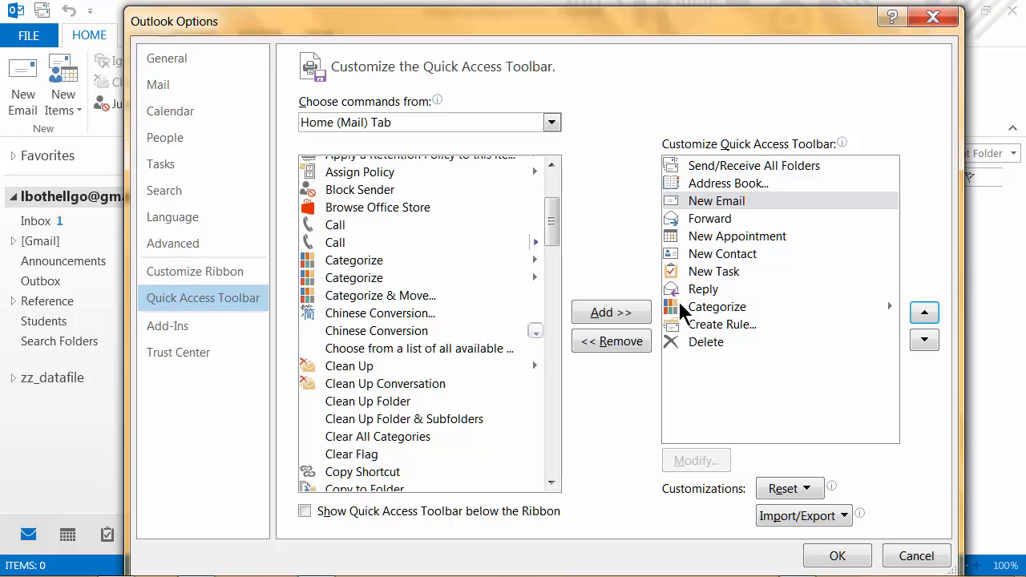
Move Create Rule up in the Quick Access Toolbar order, placing it between Forward and New Appointment
{"action": "left_click", "coordinate": [696, 325]}
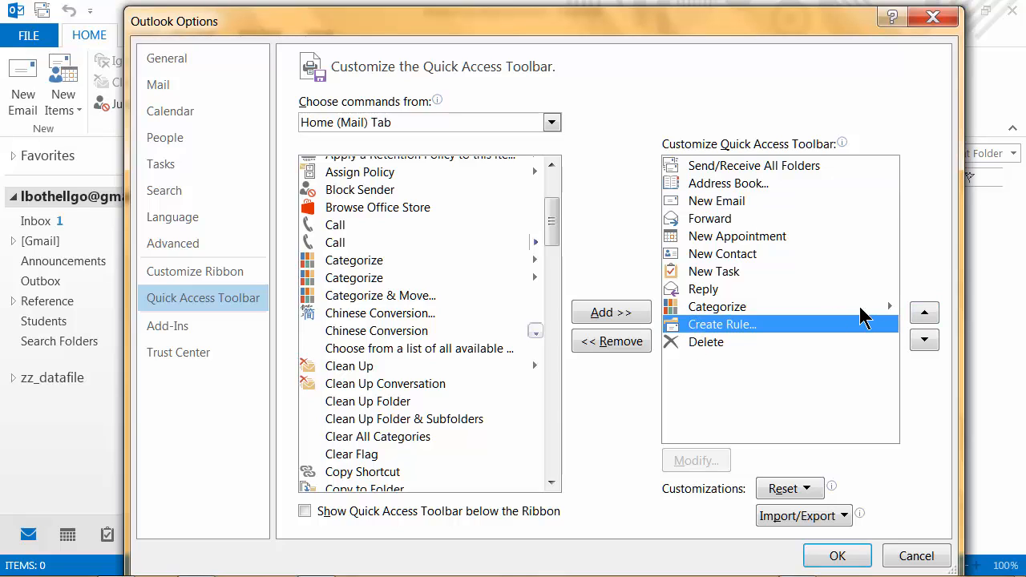
{"action": "left_click", "coordinate": [925, 314]}
{"action": "left_click", "coordinate": [924, 314]}
{"action": "left_click", "coordinate": [924, 314]}
{"action": "left_click", "coordinate": [924, 314]}
{"action": "left_click", "coordinate": [924, 314]}
{"action": "left_click", "coordinate": [924, 314]}
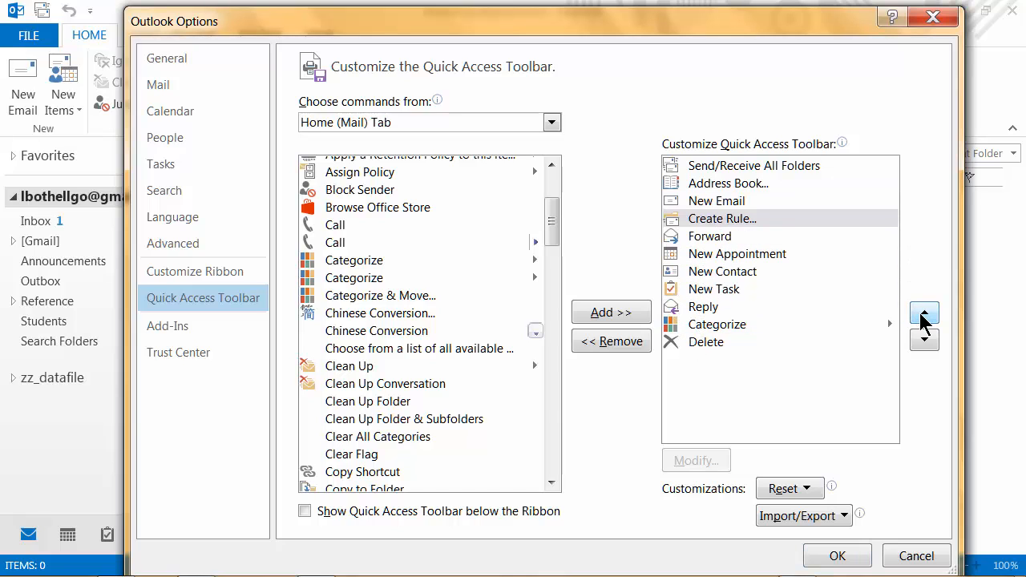
{"action": "left_click", "coordinate": [924, 341]}
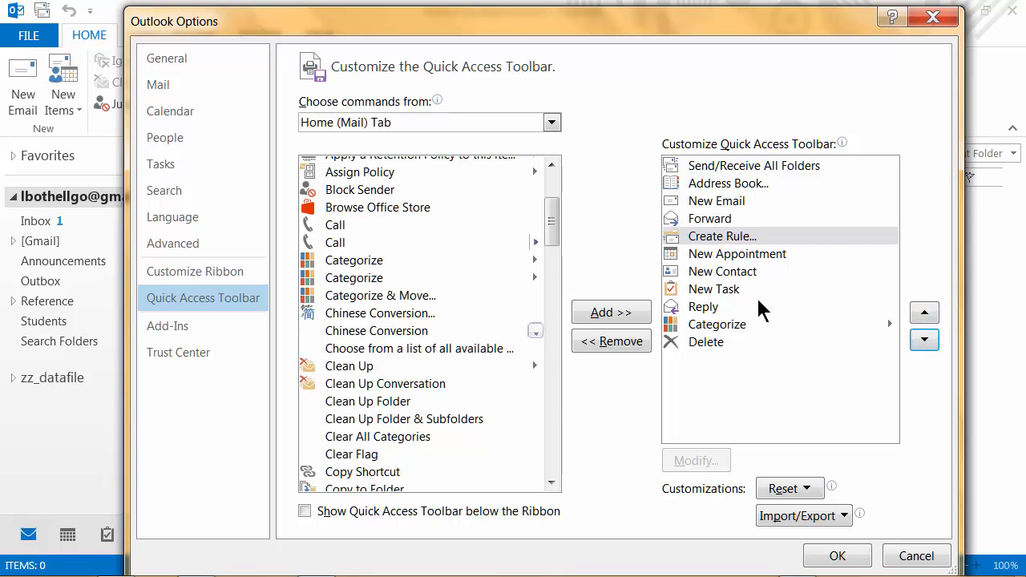
Move Reply up in the Quick Access Toolbar order to directly after Forward, and apply the customization
{"action": "left_click", "coordinate": [679, 307]}
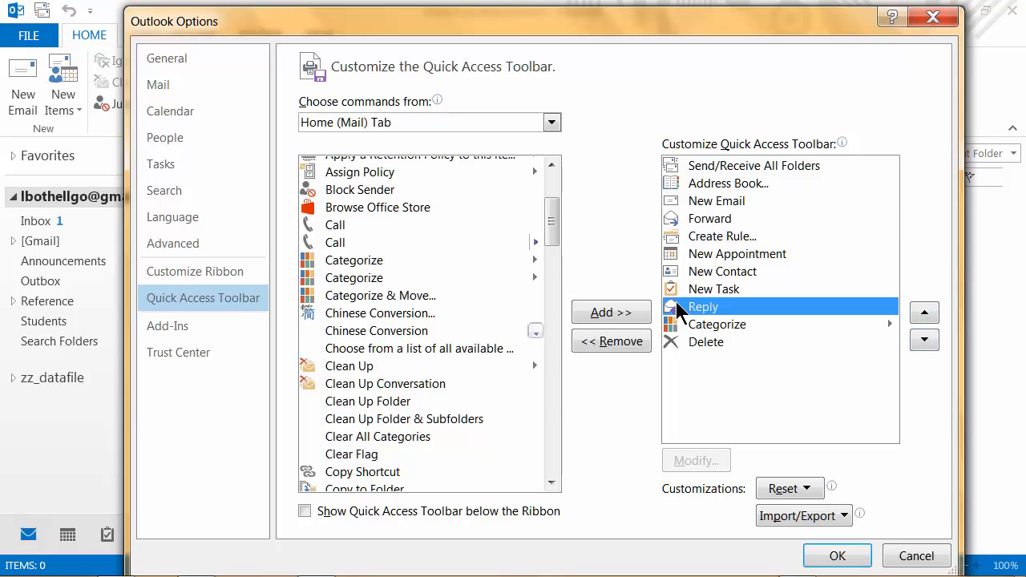
{"action": "left_click", "coordinate": [925, 313]}
{"action": "left_click", "coordinate": [925, 313]}
{"action": "left_click", "coordinate": [925, 312]}
{"action": "left_click", "coordinate": [924, 315]}
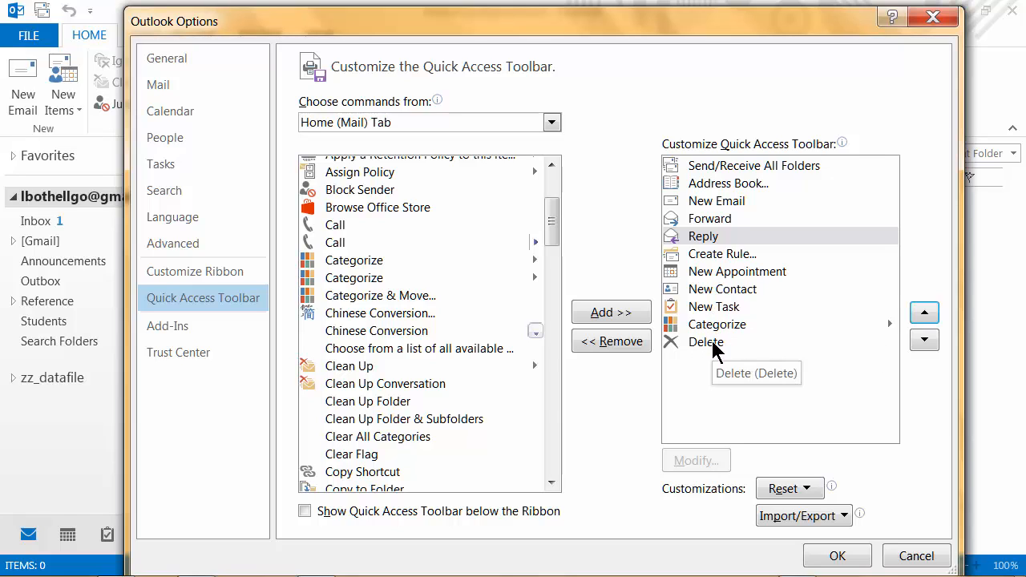
{"action": "left_click_drag", "start_coordinate": [508, 30], "coordinate": [509, 122]}
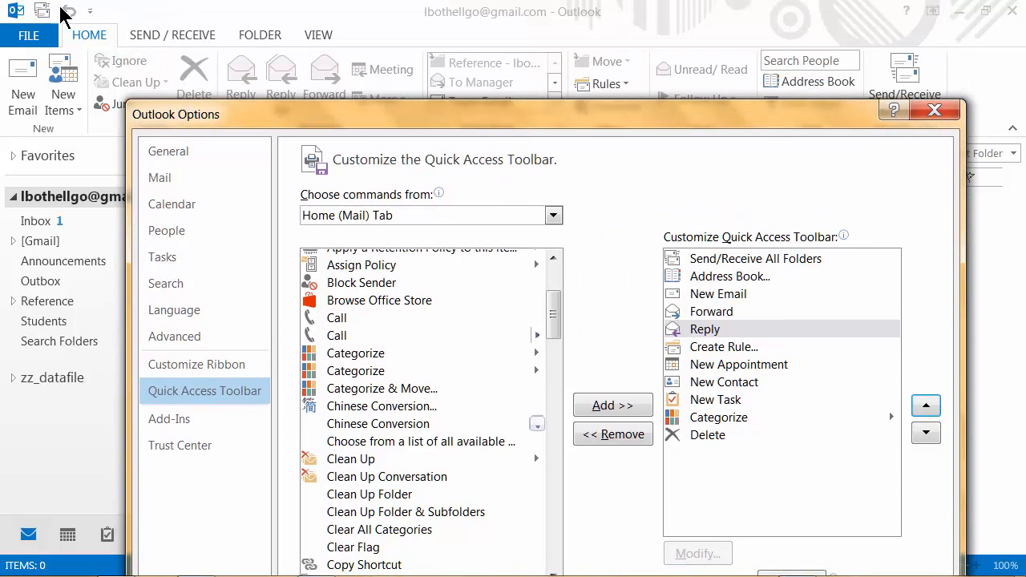
{"action": "left_click_drag", "start_coordinate": [406, 116], "coordinate": [407, 22]}
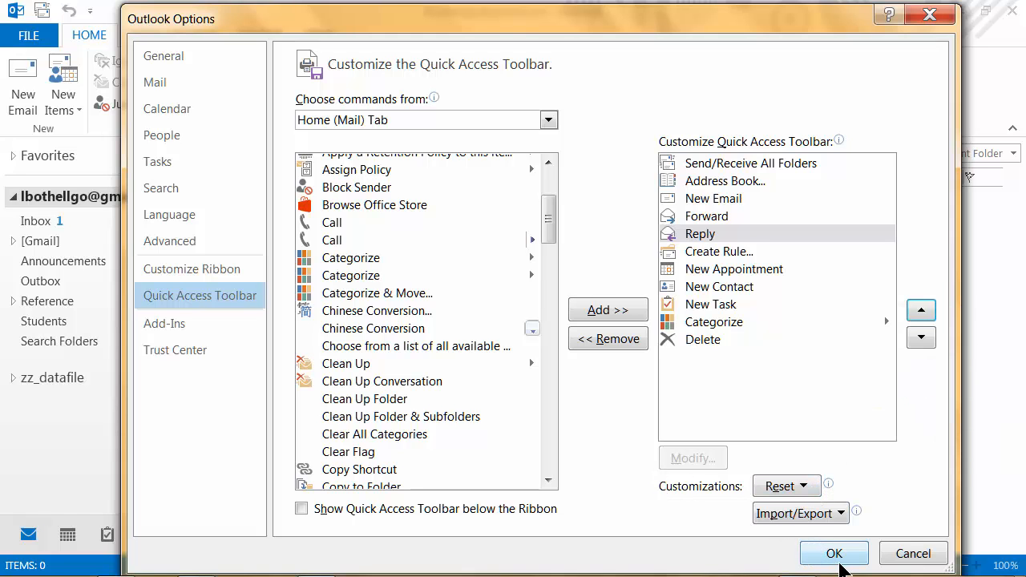
{"action": "left_click", "coordinate": [834, 554]}
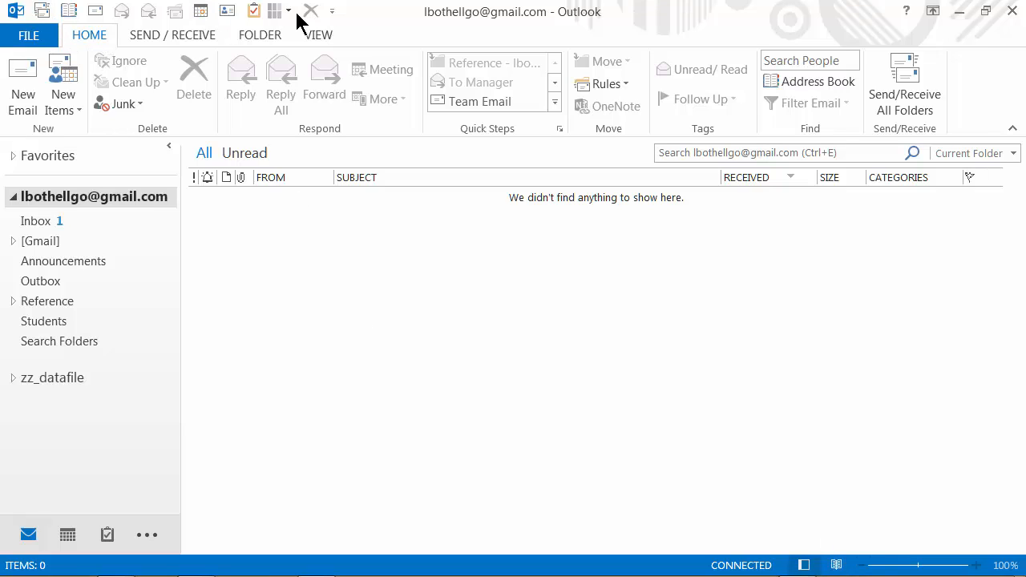
Check the Ribbon Display Options, keep Show Tabs and Commands, and collapse the ribbon so only its tabs remain
{"action": "left_click", "coordinate": [934, 16]}
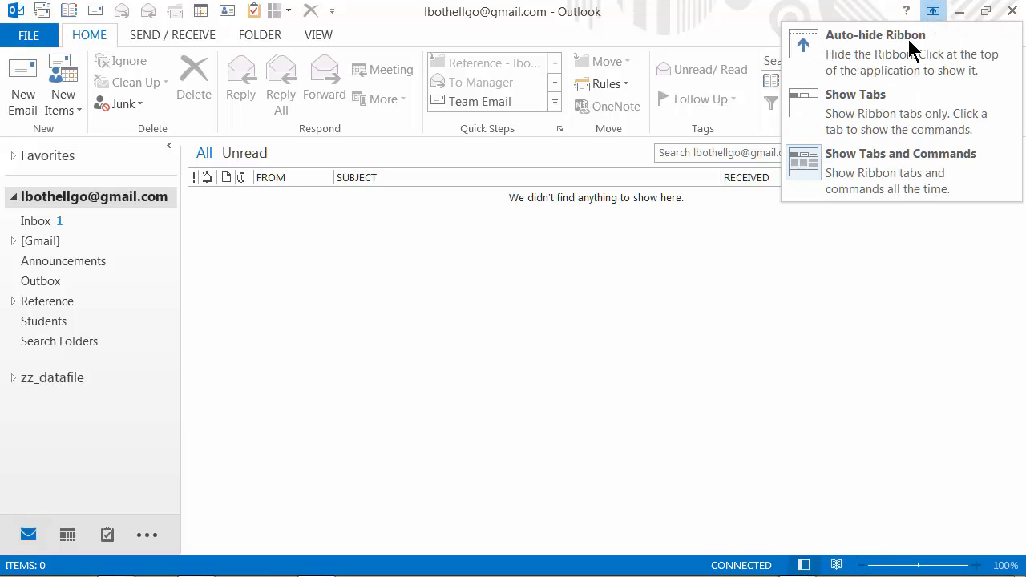
{"action": "left_click", "coordinate": [891, 157]}
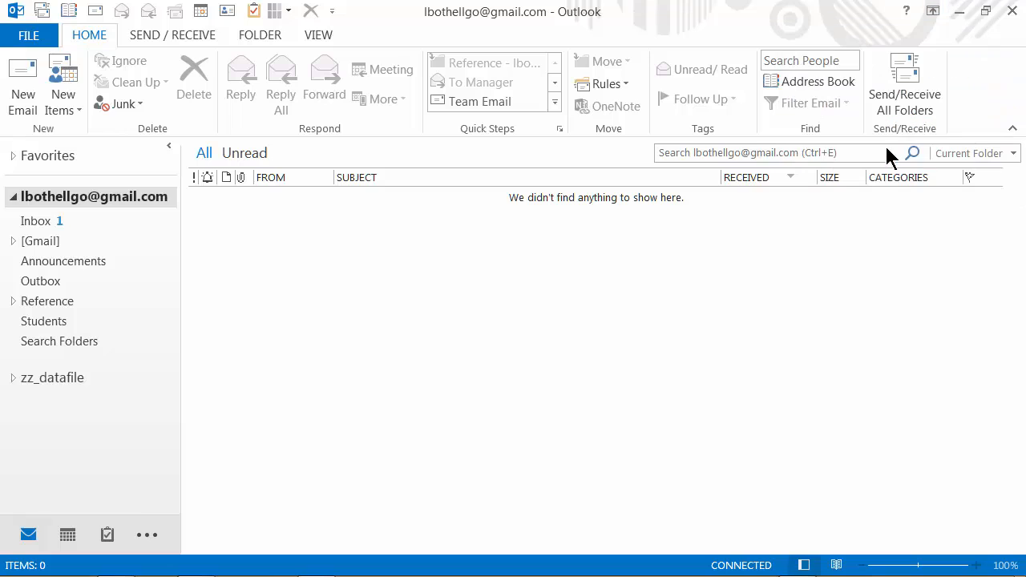
{"action": "left_click", "coordinate": [1012, 130]}
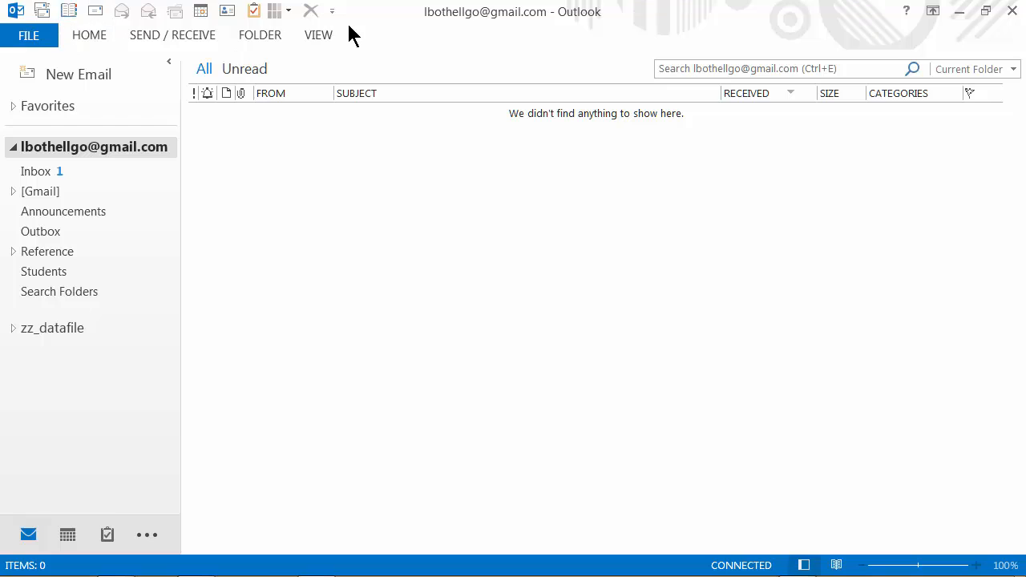
{"action": "left_click", "coordinate": [96, 35]}
{"action": "left_click", "coordinate": [97, 35]}
Switch to the Calendar and look over the arrangement commands on its View ribbon
{"action": "left_click", "coordinate": [67, 541]}
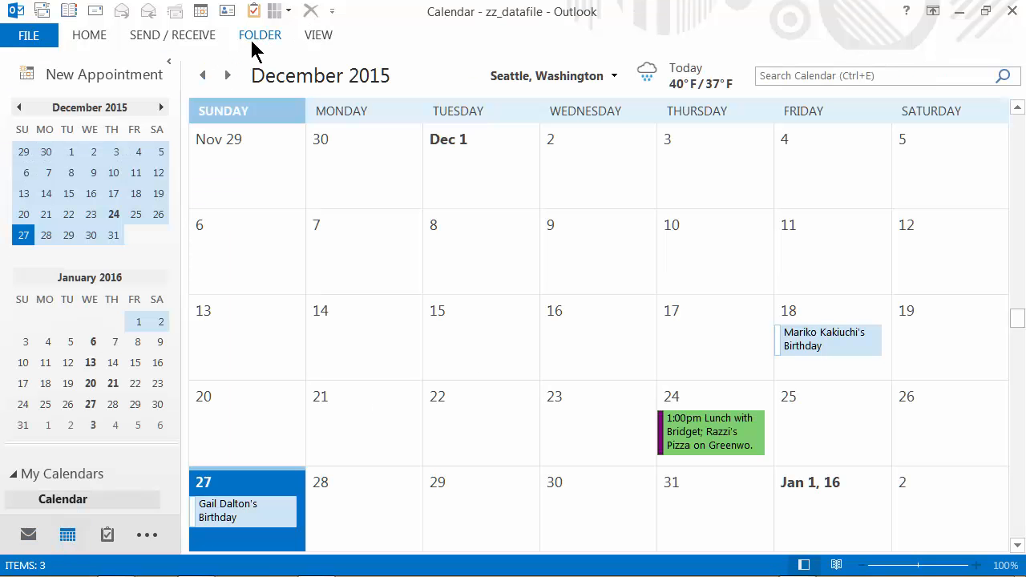
{"action": "left_click", "coordinate": [320, 38]}
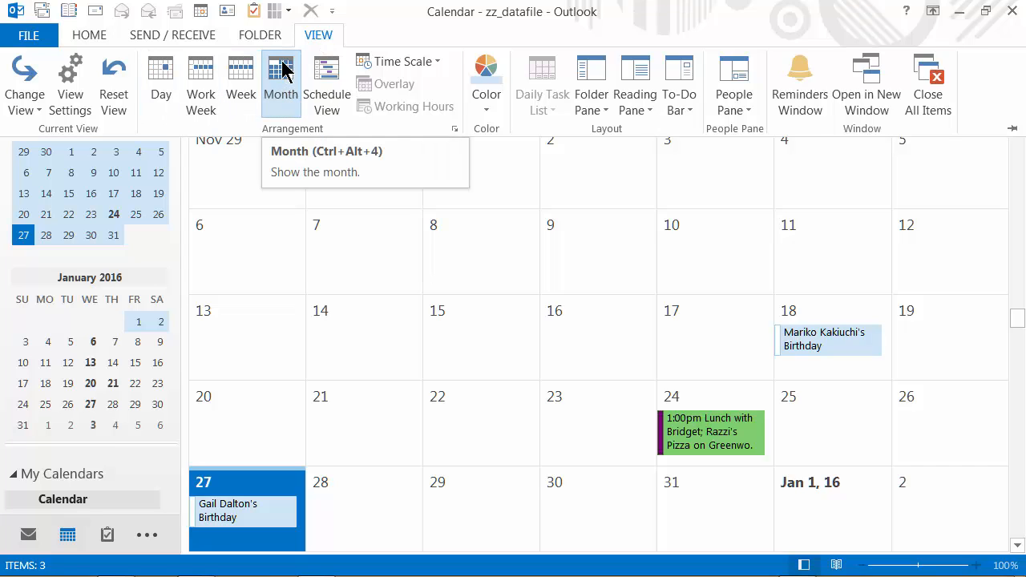
{"action": "left_click", "coordinate": [358, 24]}
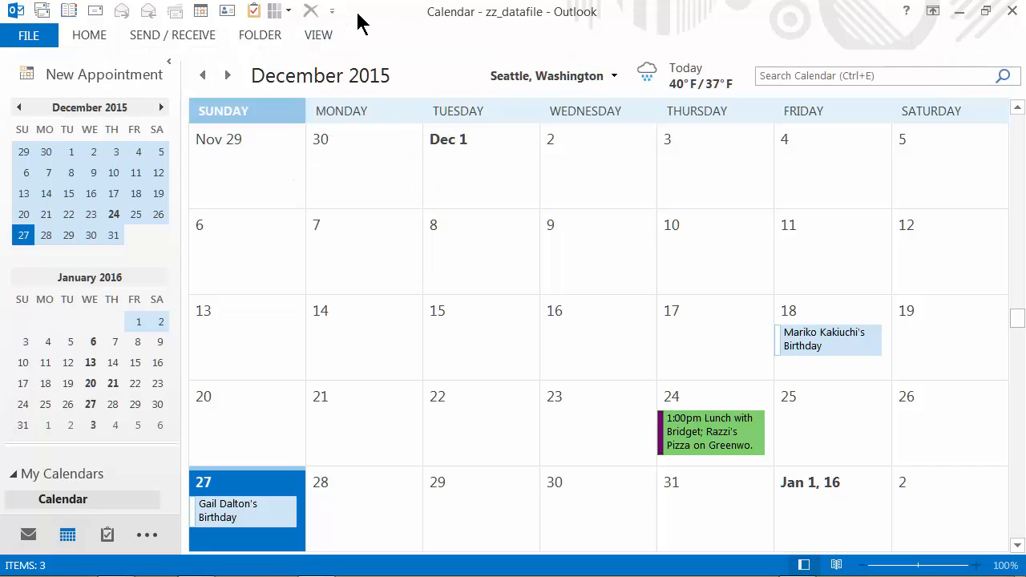
Open the Quick Access Toolbar options and list the commands of the Home (Calendar) Tab
{"action": "left_click", "coordinate": [30, 37]}
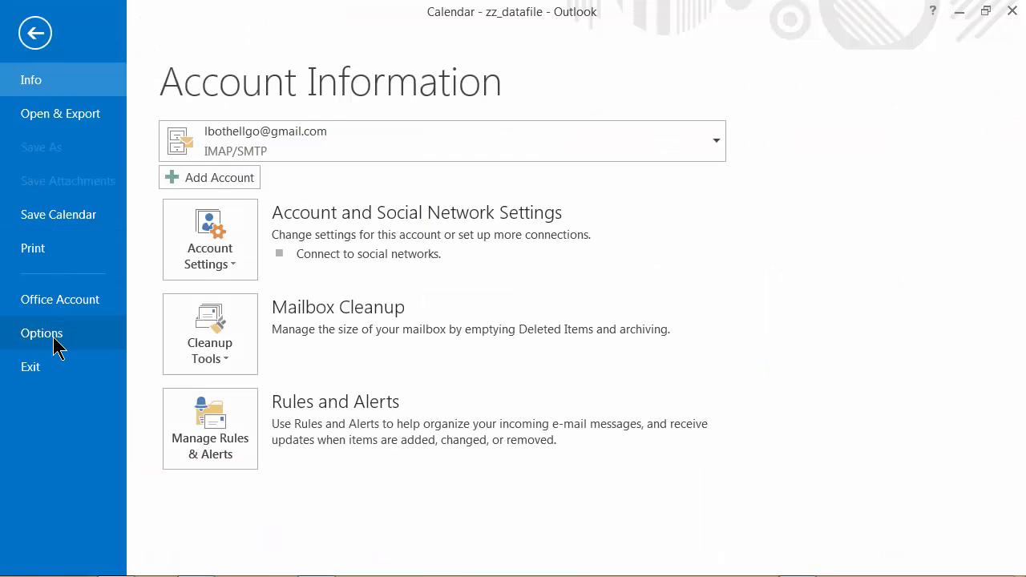
{"action": "left_click", "coordinate": [56, 346]}
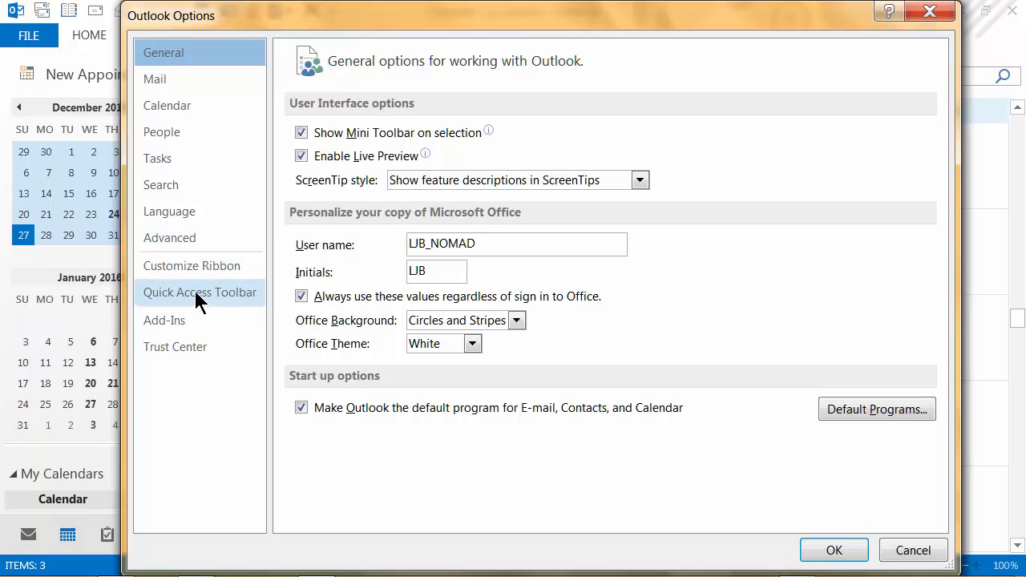
{"action": "left_click", "coordinate": [195, 292]}
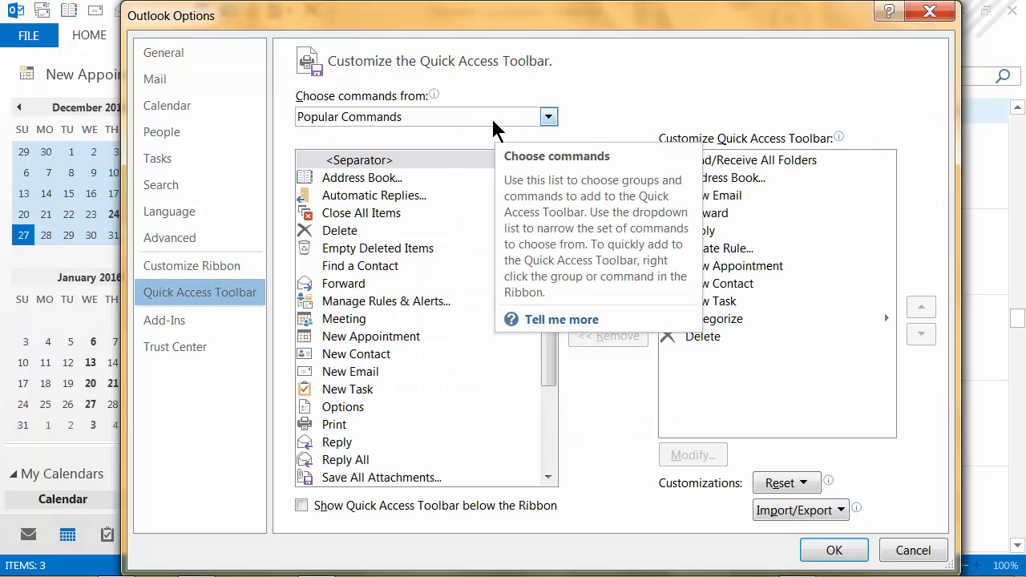
{"action": "left_click", "coordinate": [548, 118]}
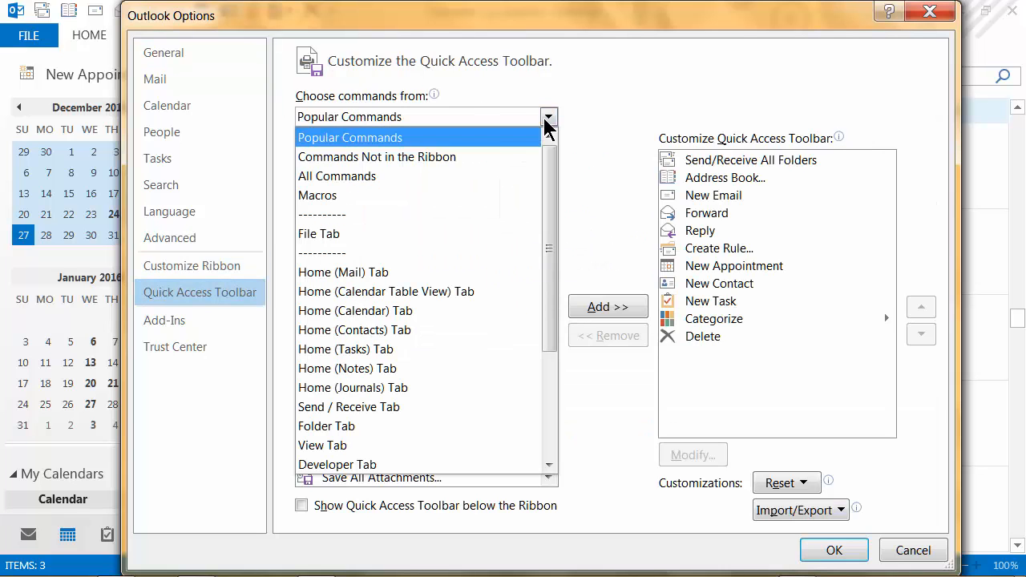
{"action": "left_click", "coordinate": [396, 293]}
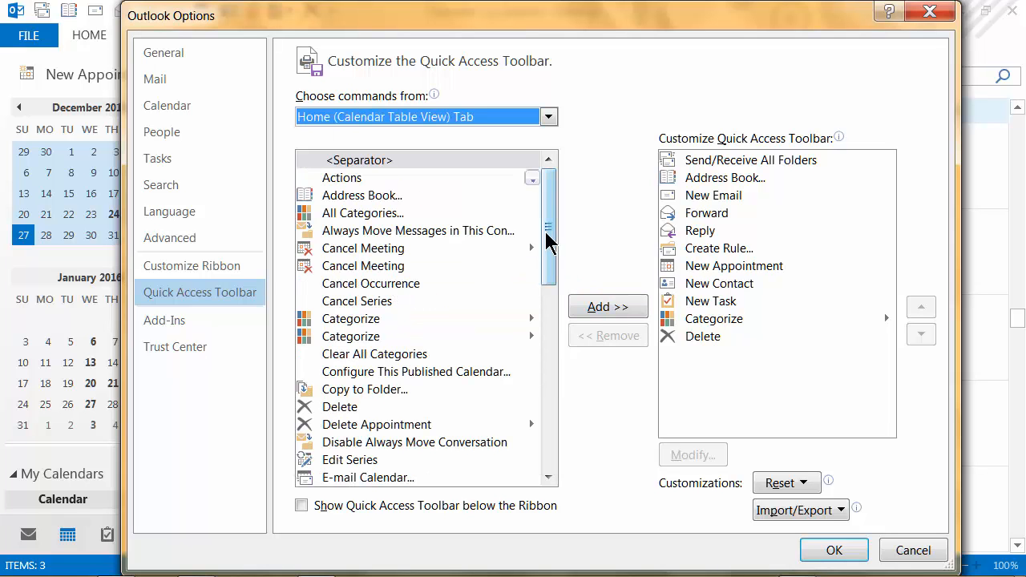
{"action": "left_click_drag", "start_coordinate": [550, 238], "coordinate": [551, 213]}
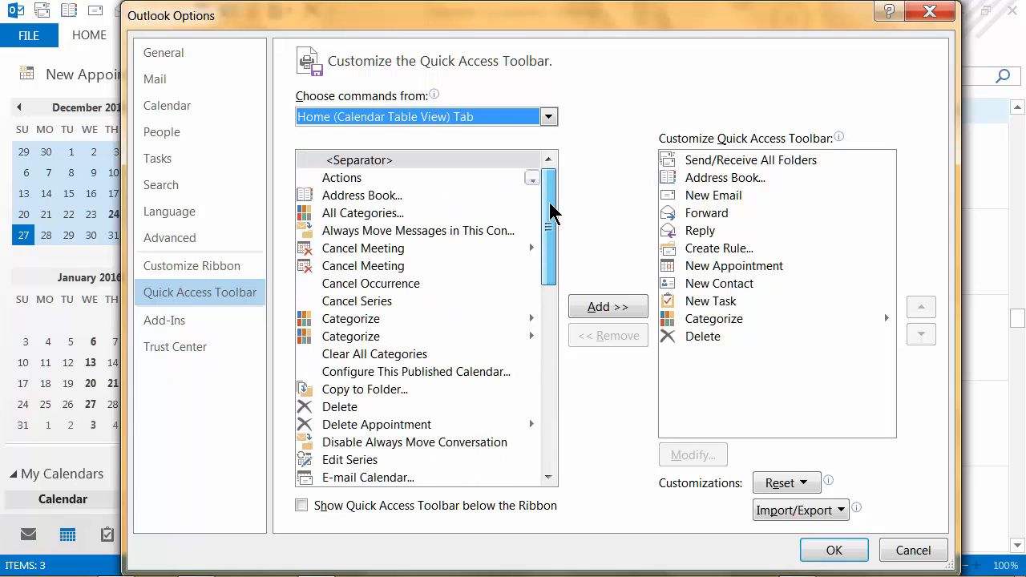
{"action": "left_click", "coordinate": [547, 118]}
{"action": "left_click", "coordinate": [403, 312]}
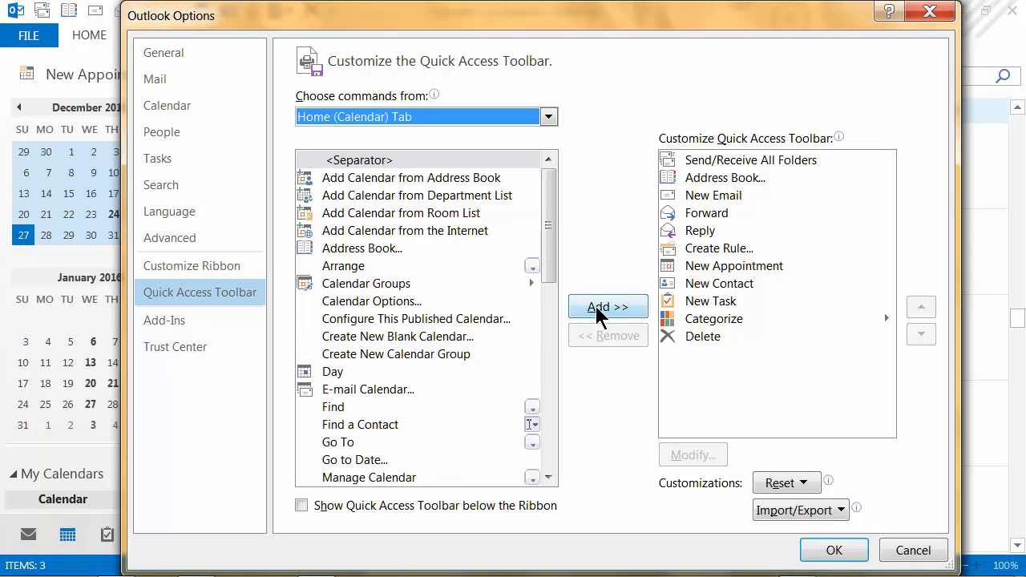
Add Month and the New Meeting command with a submenu from the Home (Calendar) Tab commands to the Quick Access Toolbar
{"action": "scroll", "coordinate": [552, 277], "scroll_direction": "down", "scroll_amount": 1}
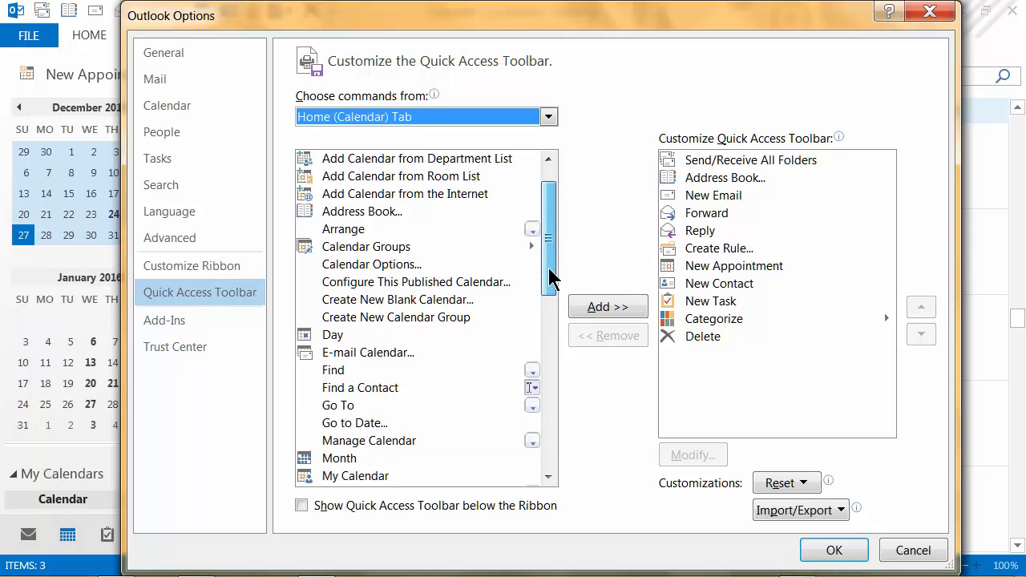
{"action": "left_click_drag", "start_coordinate": [552, 276], "coordinate": [546, 454]}
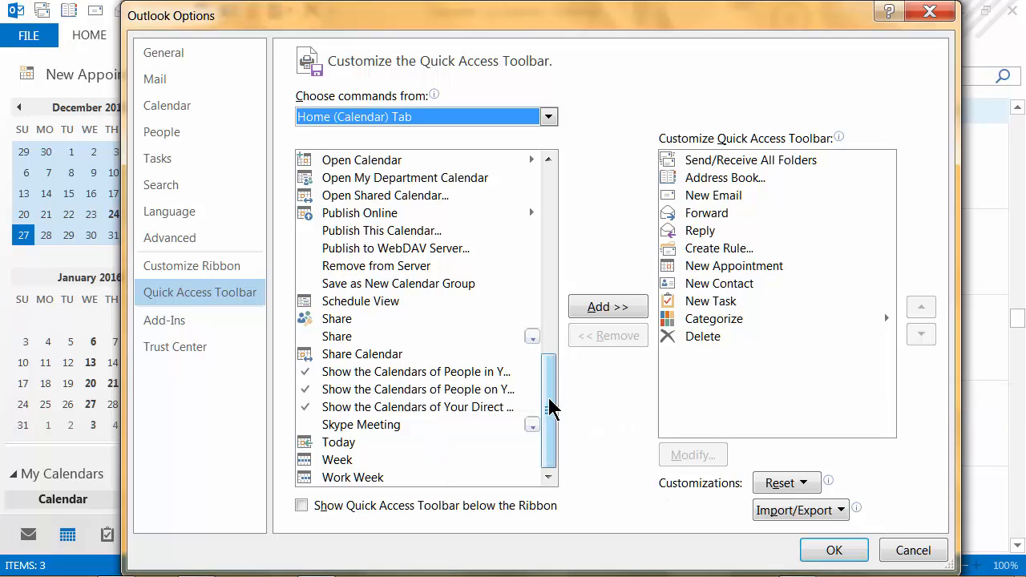
{"action": "left_click_drag", "start_coordinate": [552, 365], "coordinate": [551, 299]}
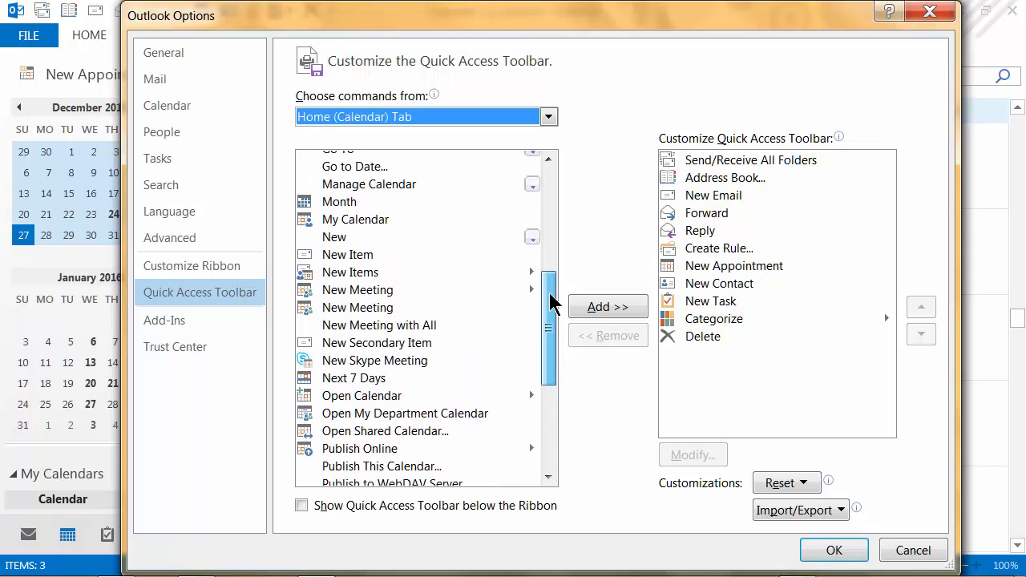
{"action": "double_click", "coordinate": [351, 204]}
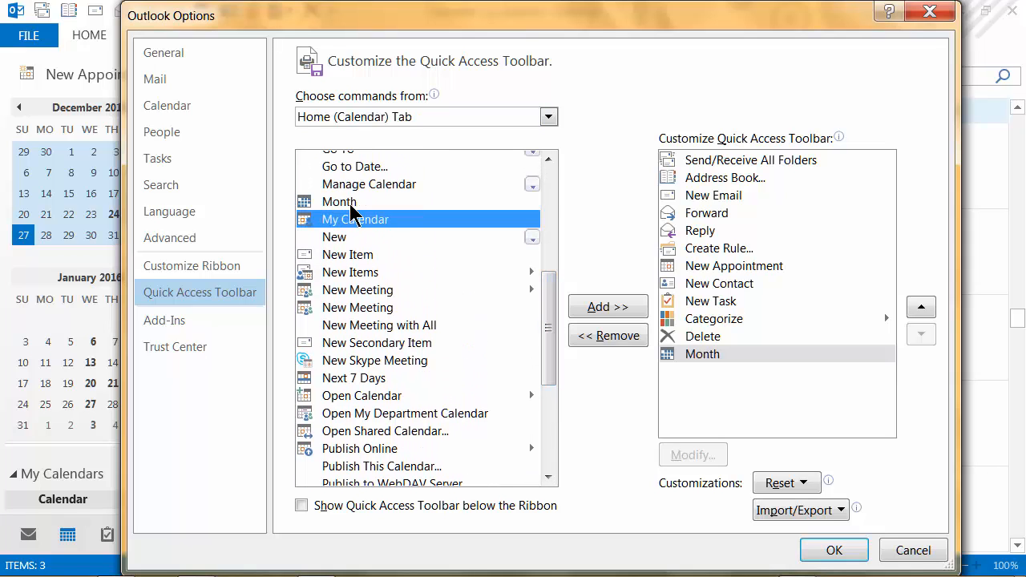
{"action": "left_click_drag", "start_coordinate": [550, 345], "coordinate": [552, 210]}
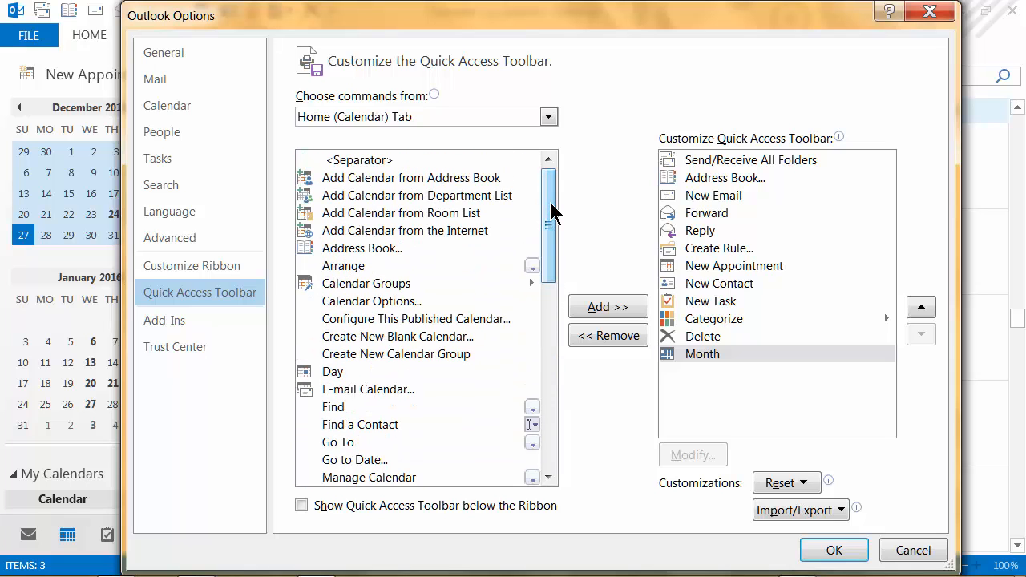
{"action": "left_click_drag", "start_coordinate": [552, 249], "coordinate": [541, 350]}
{"action": "double_click", "coordinate": [335, 266]}
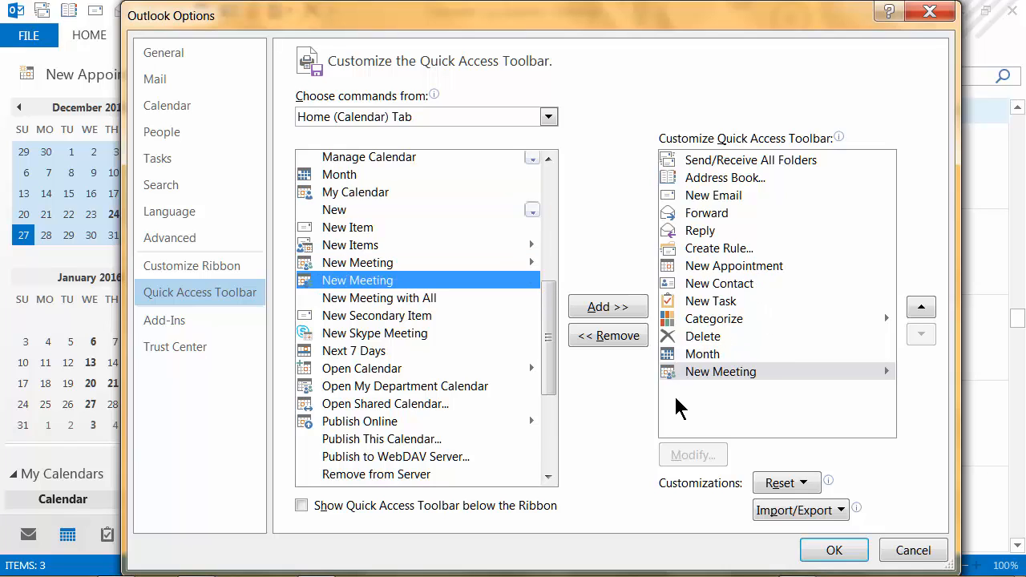
Move New Meeting up in the Quick Access Toolbar order, placing it directly after New Appointment
{"action": "left_click", "coordinate": [730, 373]}
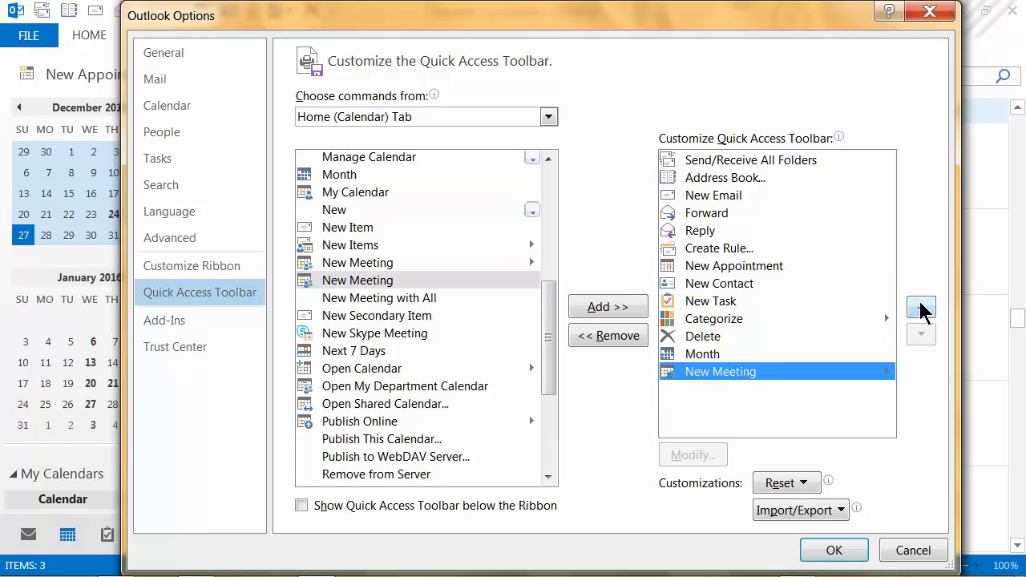
{"action": "left_click", "coordinate": [921, 308]}
{"action": "left_click", "coordinate": [922, 308]}
{"action": "left_click", "coordinate": [922, 307]}
{"action": "left_click", "coordinate": [922, 308]}
{"action": "left_click", "coordinate": [921, 308]}
{"action": "left_click", "coordinate": [921, 308]}
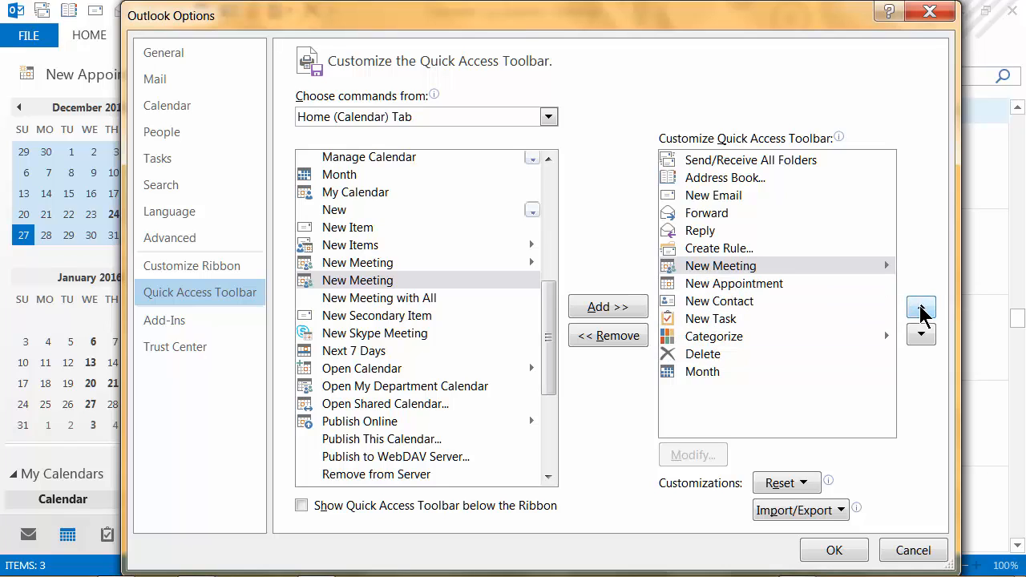
{"action": "left_click", "coordinate": [921, 335]}
Move Month up in the Quick Access Toolbar order to directly after New Meeting, and apply the customization
{"action": "left_click", "coordinate": [698, 373]}
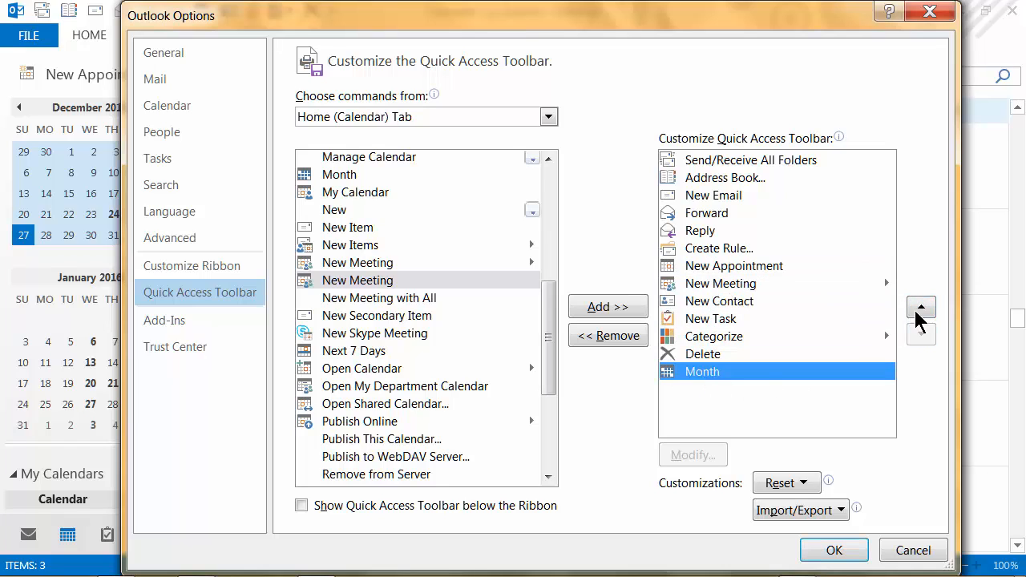
{"action": "left_click", "coordinate": [921, 310]}
{"action": "left_click", "coordinate": [921, 309]}
{"action": "left_click", "coordinate": [922, 310]}
{"action": "left_click", "coordinate": [922, 310]}
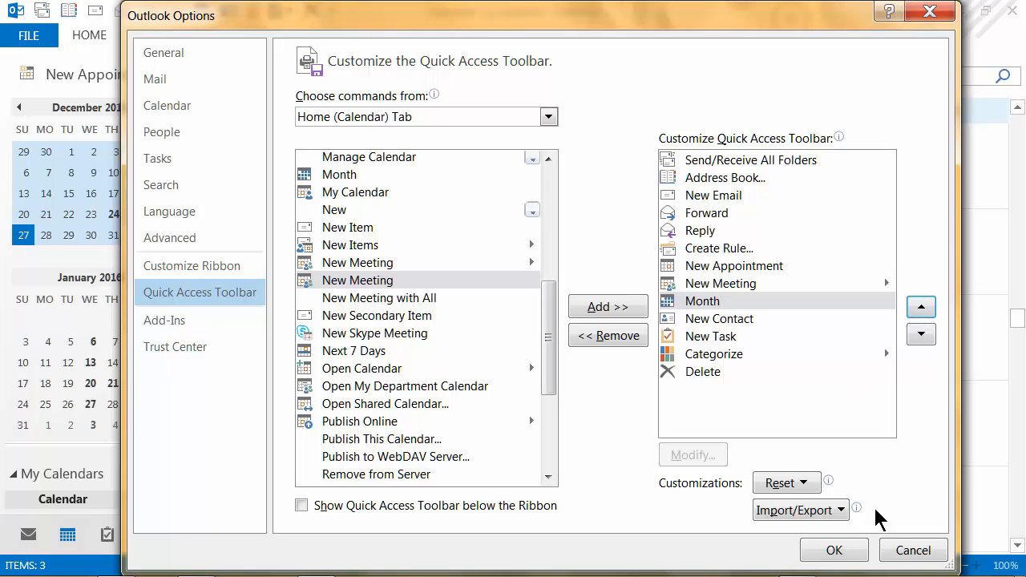
{"action": "left_click", "coordinate": [834, 550]}
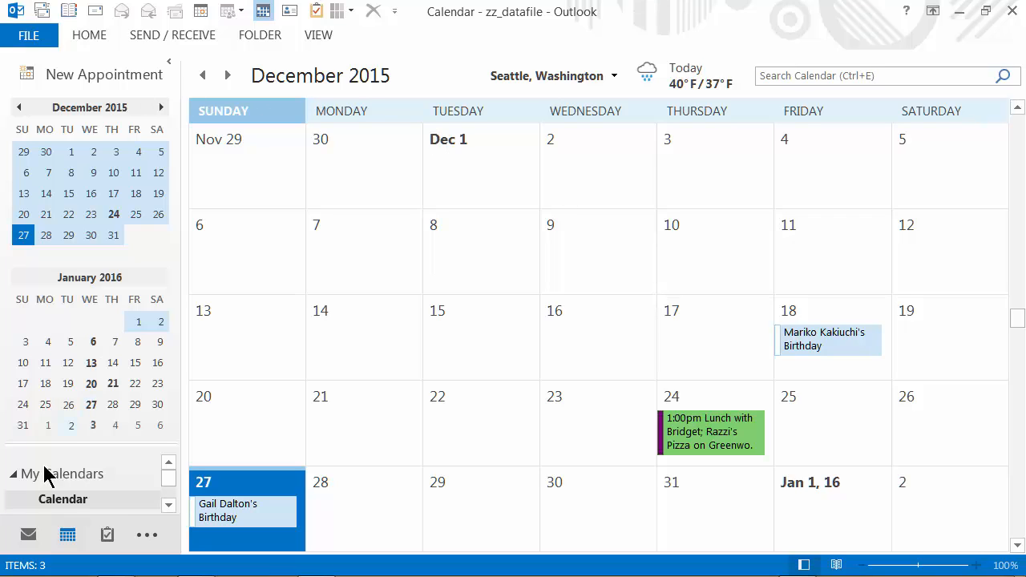
Switch back to the Mail view
{"action": "left_click", "coordinate": [30, 545]}
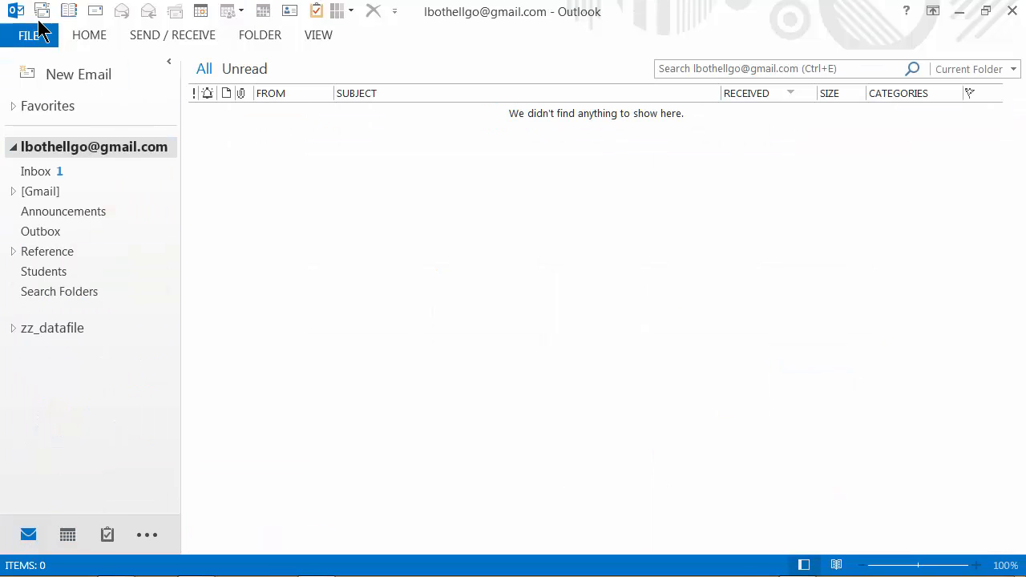